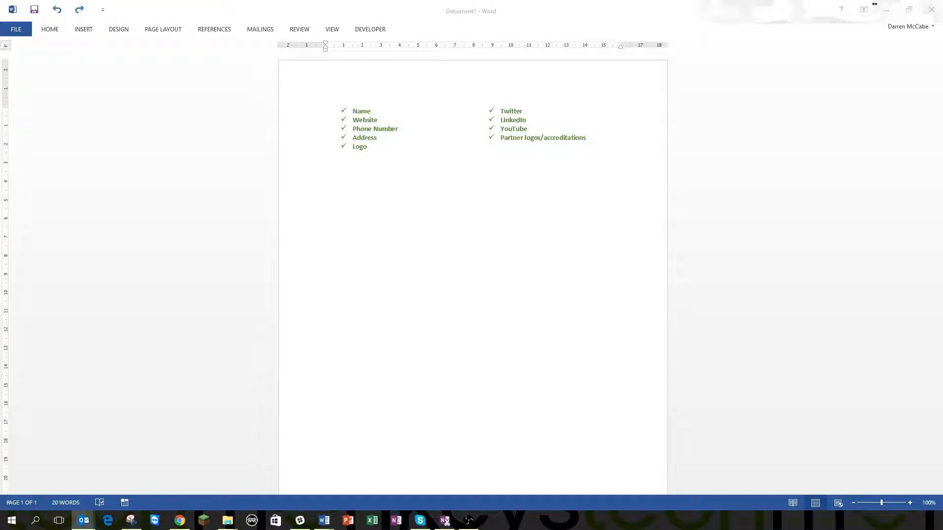
Place the insertion point on the empty line below the nine-item signature checklist
left_click(385, 202)
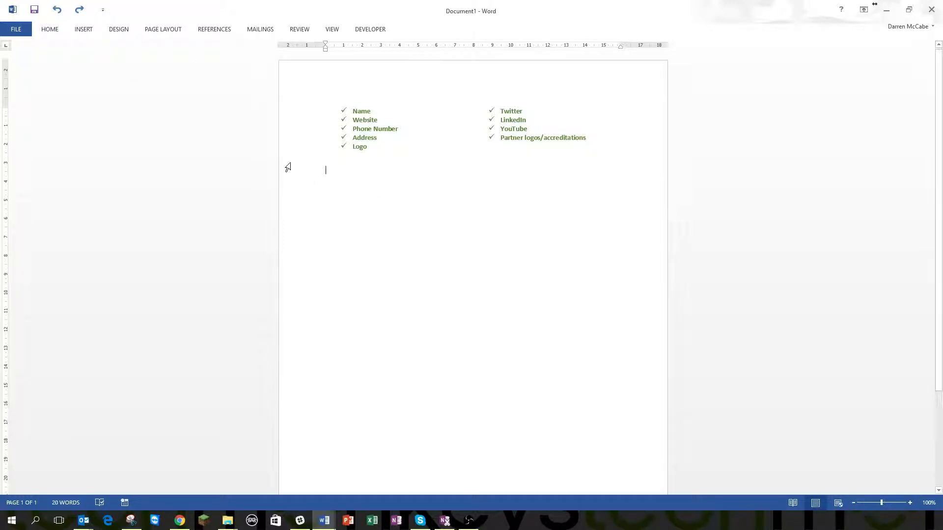
type("zsdzdsad")
key("Return")
type("asd")
key("Return")
type("asdsa")
key("Return")
type("das")
left_click_drag(294, 214, 295, 196)
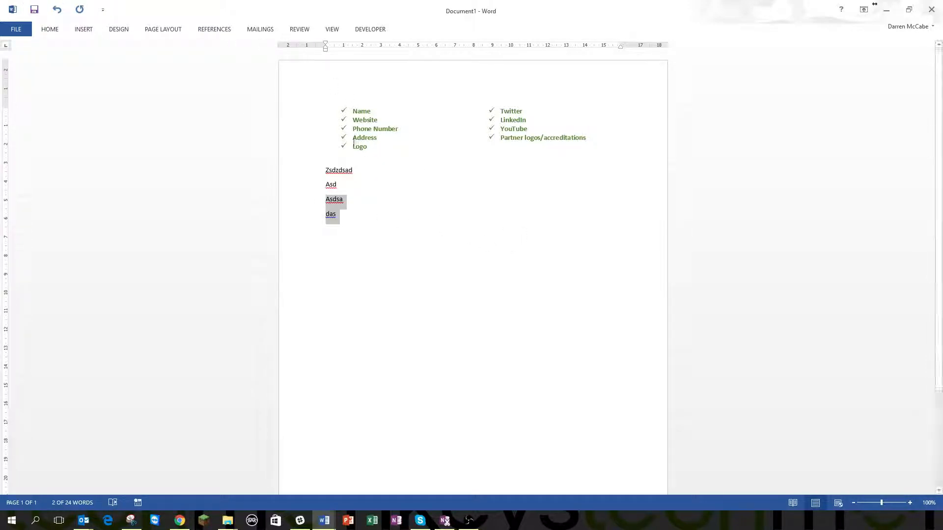
left_click_drag(344, 229, 299, 181)
key("Delete")
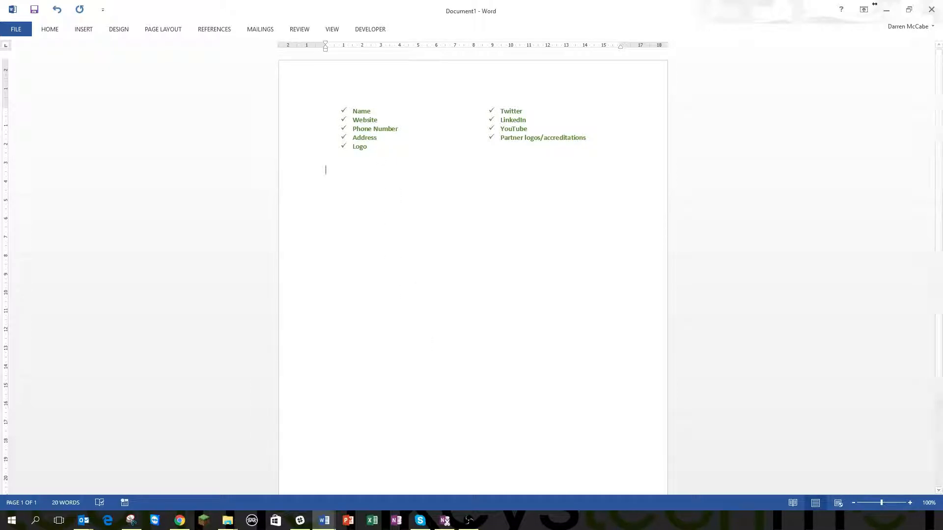
Insert a one-column, five-row table and type the person's name and the title Director
left_click(81, 30)
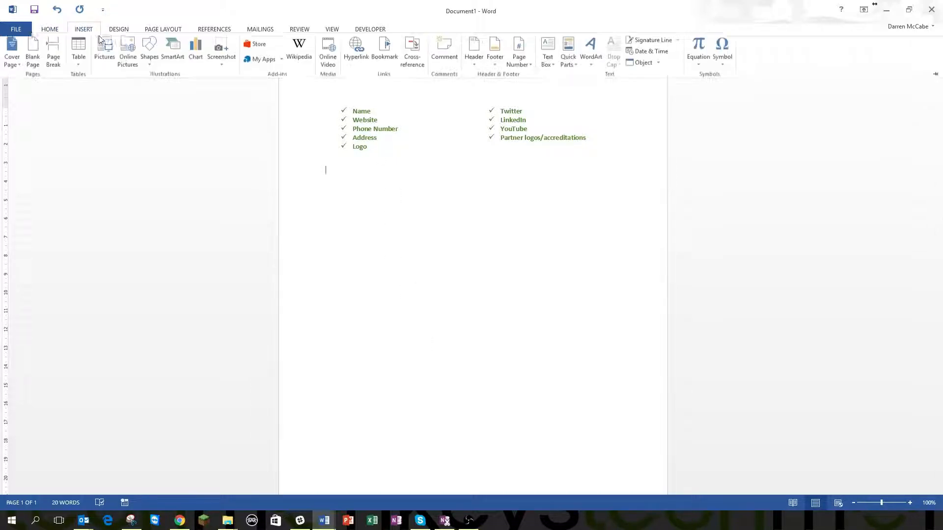
left_click(78, 56)
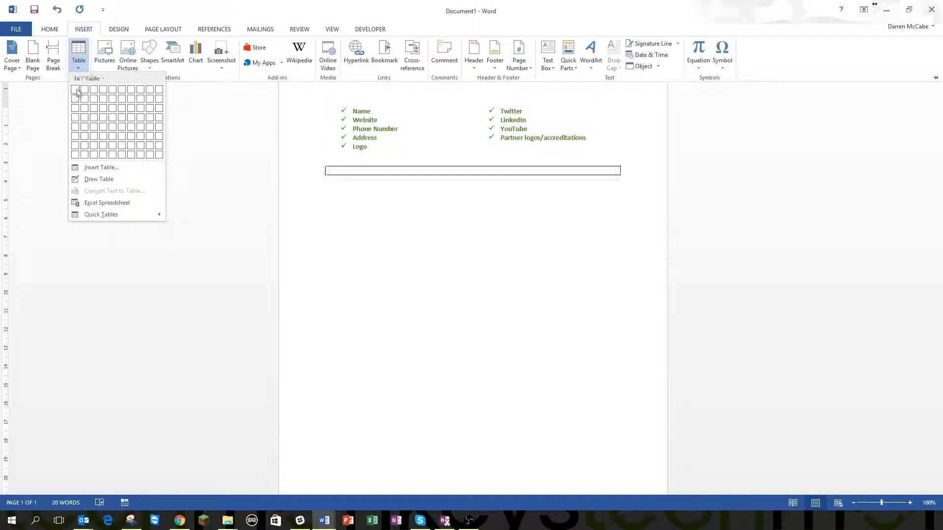
left_click(75, 126)
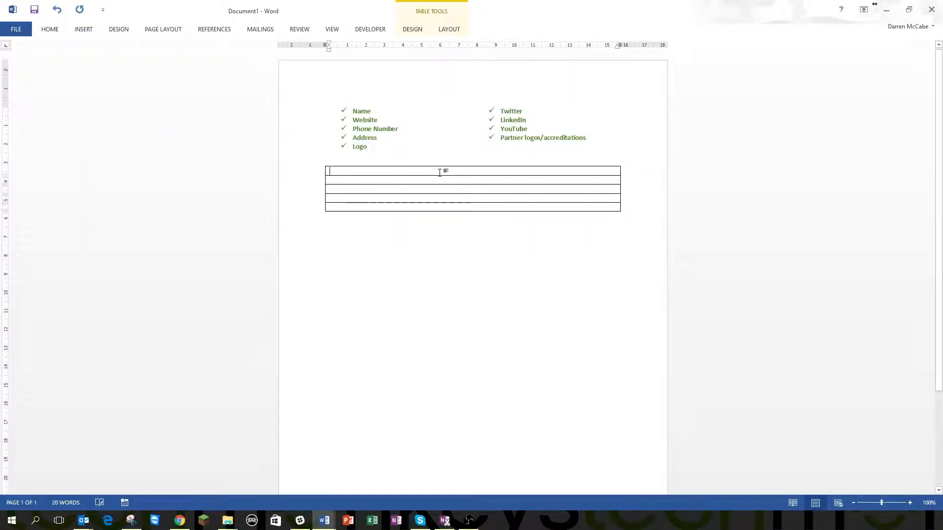
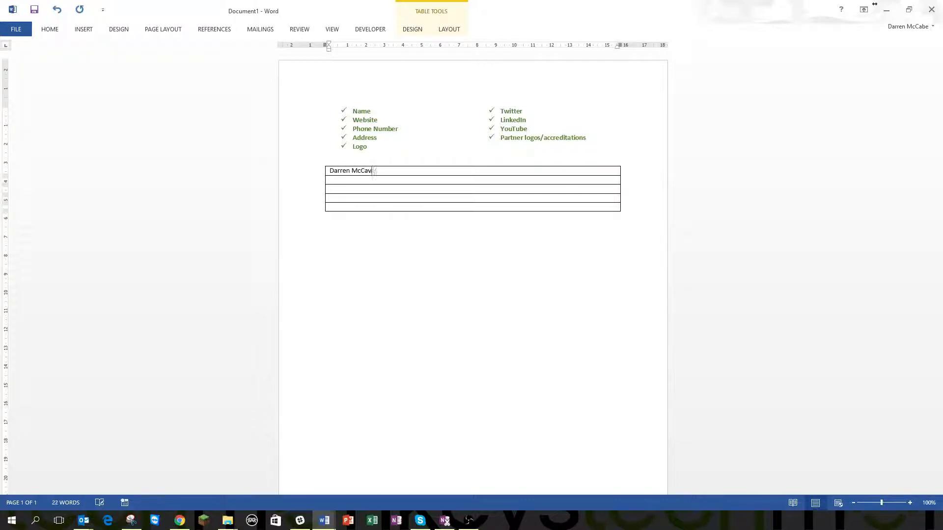
type("Direc")
key("Down")
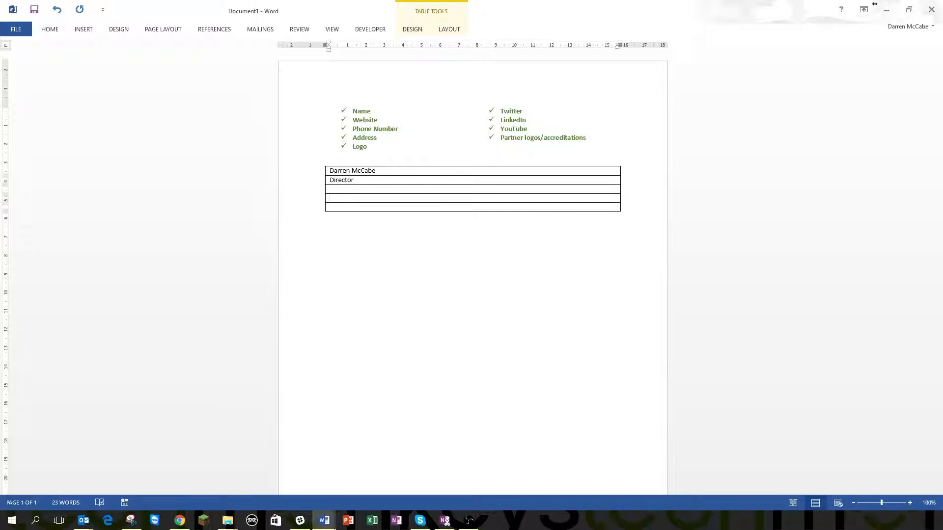
Fill the next row with the office address copied from Outlook
type("Unite")
key("alt+Tab")
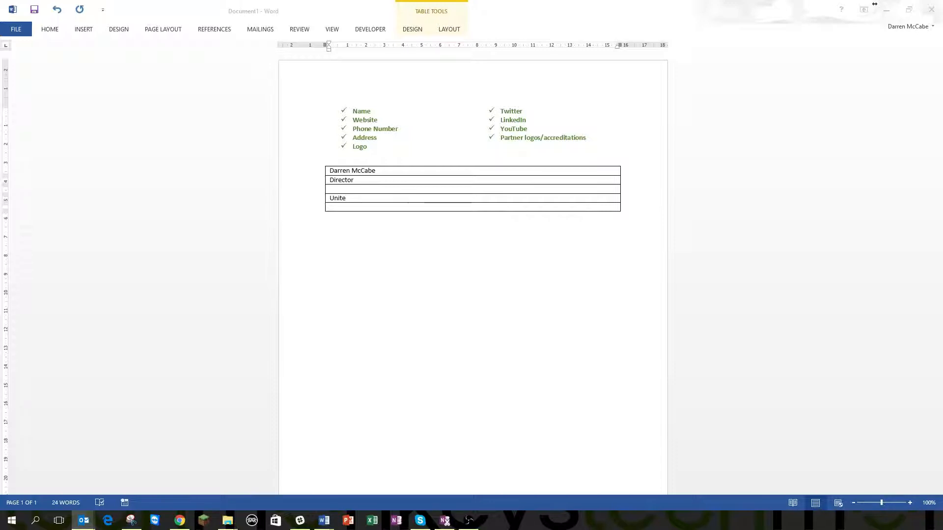
left_click(356, 199)
left_click_drag(355, 198, 319, 197)
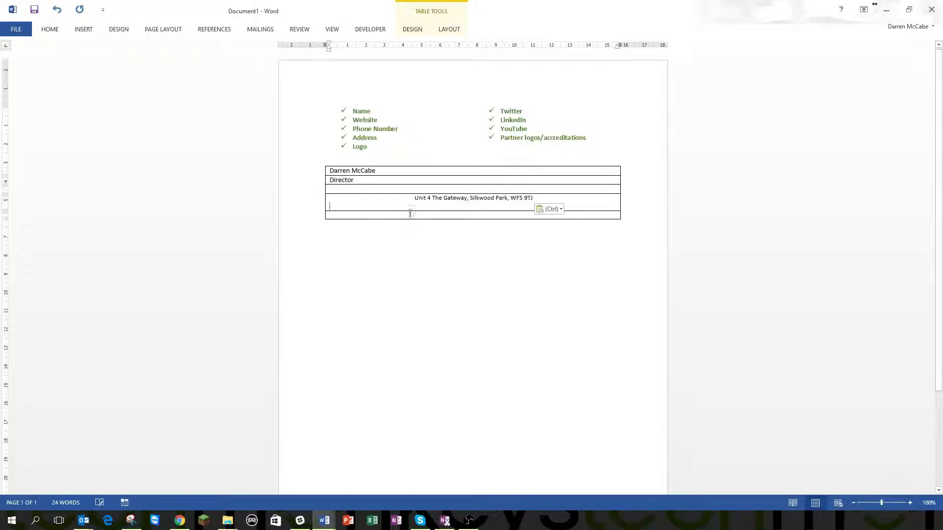
key("BackSpace")
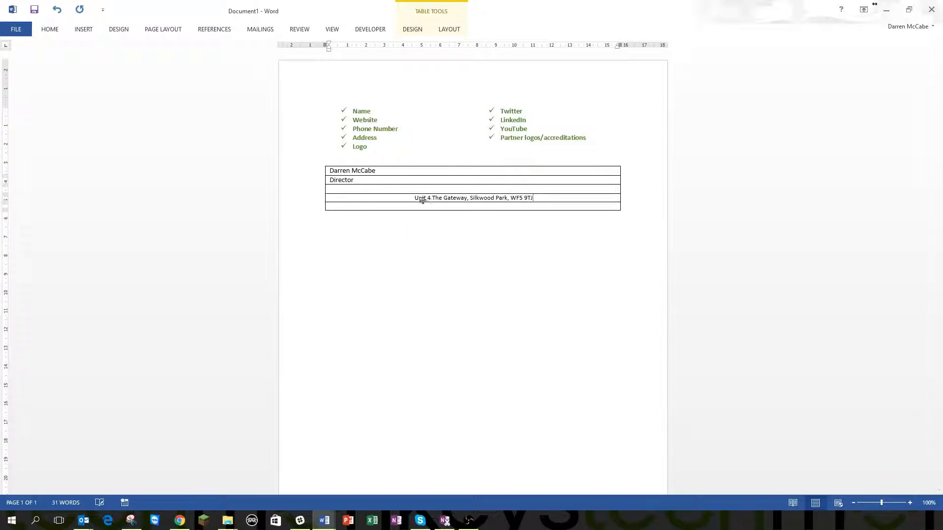
key("alt+Tab")
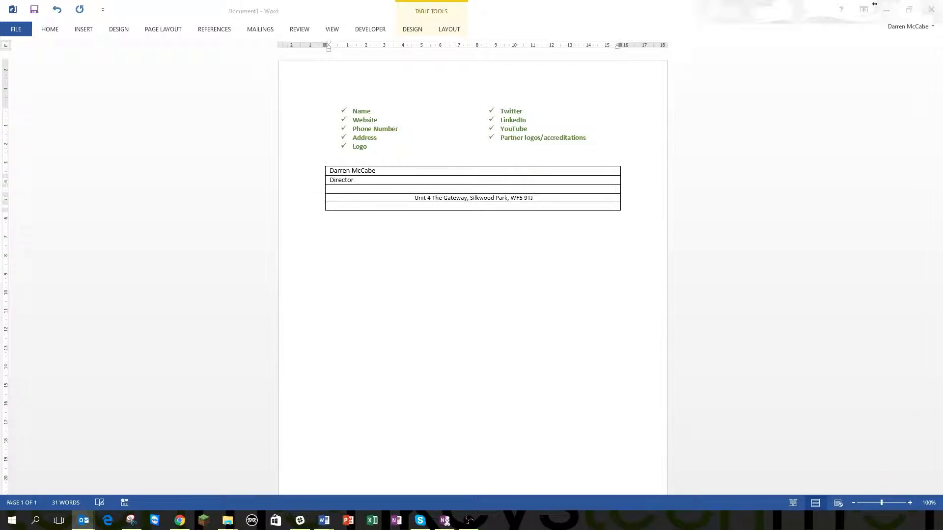
left_click(467, 207)
Add a bottom row, paste the phone number into it, and start a new line below
key("Tab")
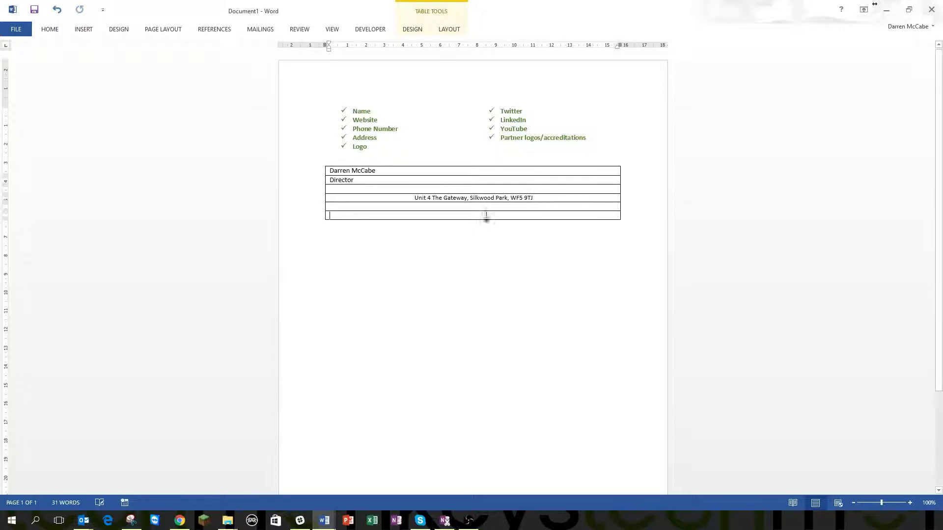
key("alt+Tab")
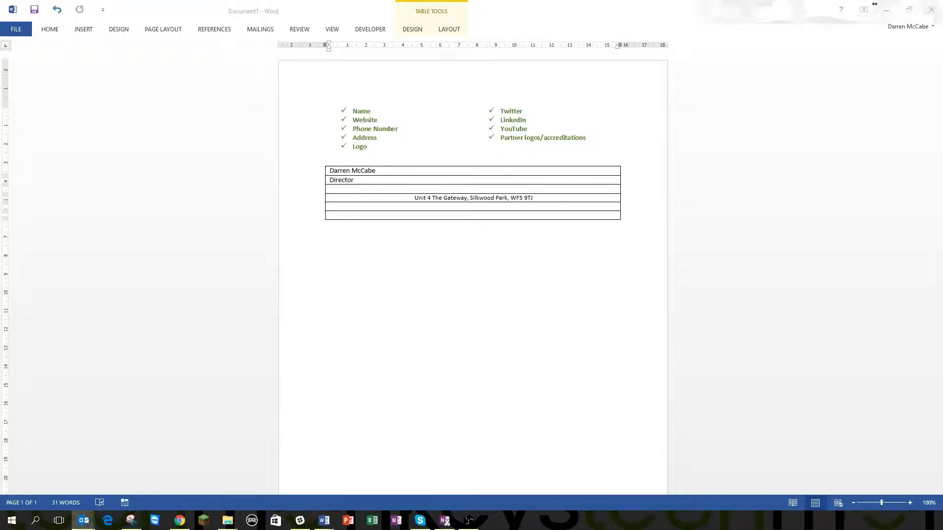
left_click(438, 215)
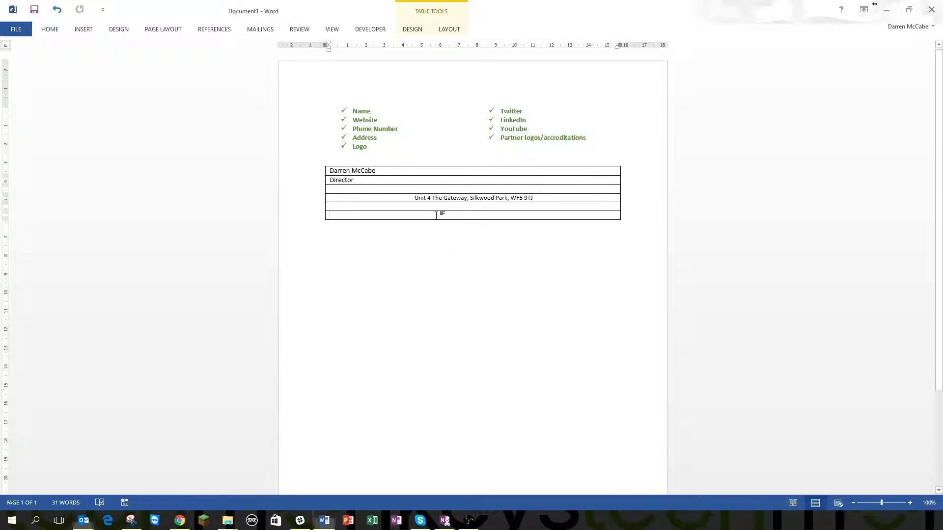
key("ctrl+v")
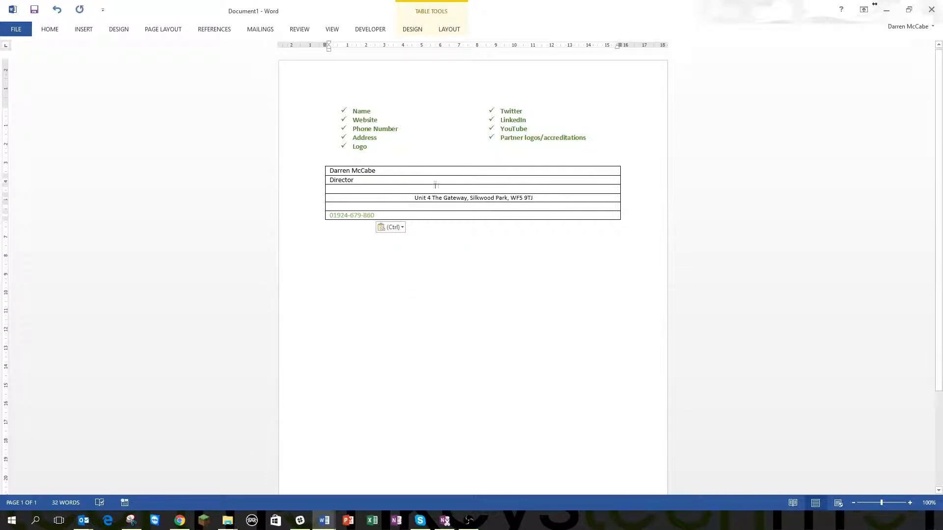
left_click(439, 228)
key("Return")
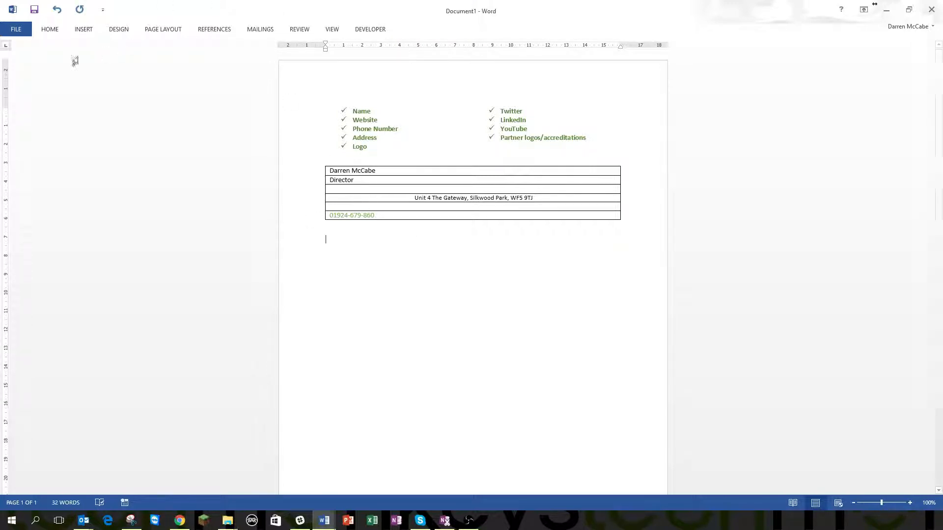
Insert a four-column, one-row table and merge it onto the bottom of the signature table
left_click(83, 29)
left_click(79, 58)
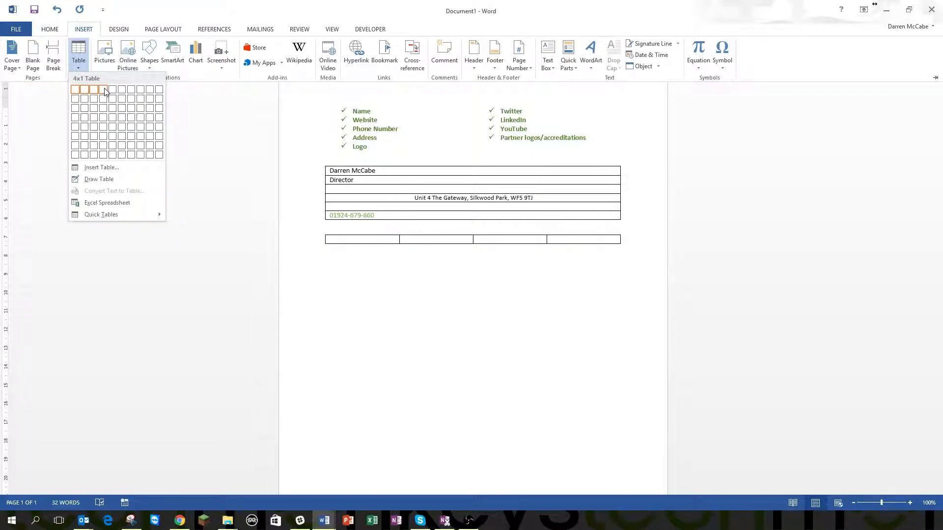
left_click(105, 89)
left_click(353, 224)
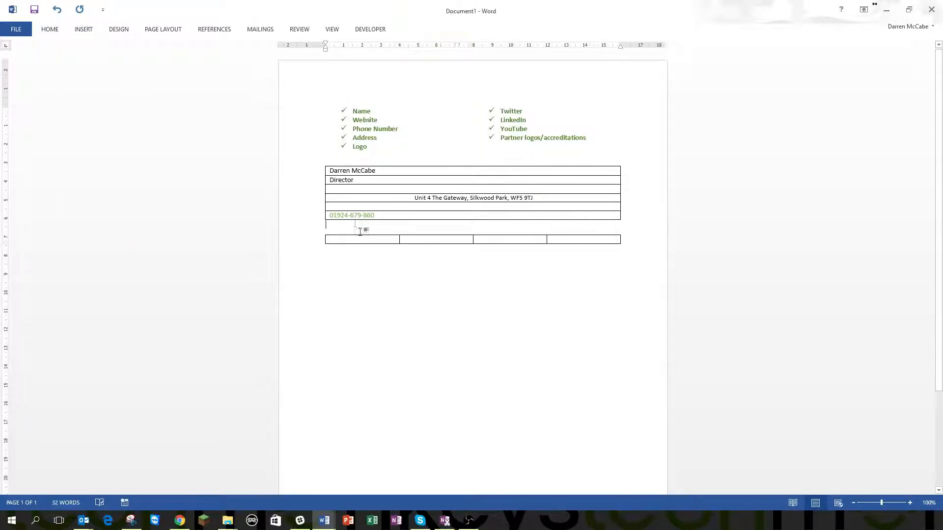
key("Delete")
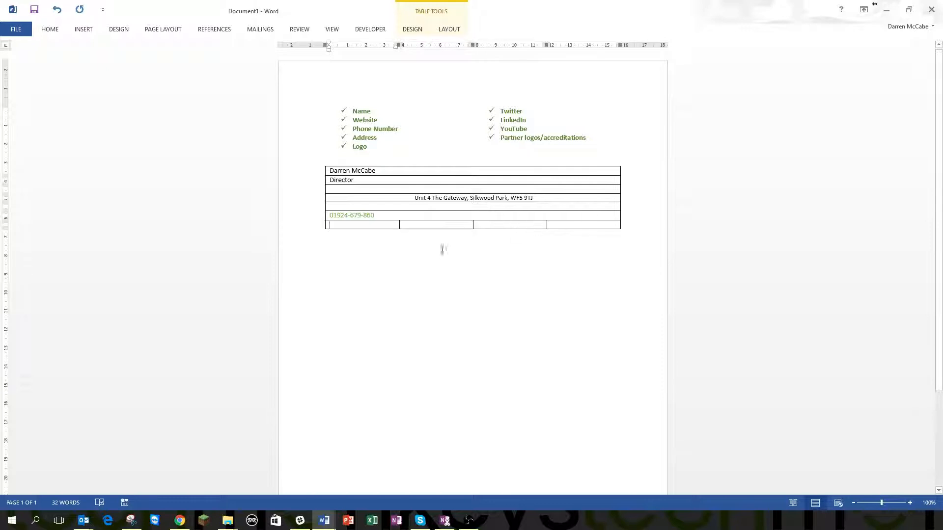
left_click(365, 249)
key("Return")
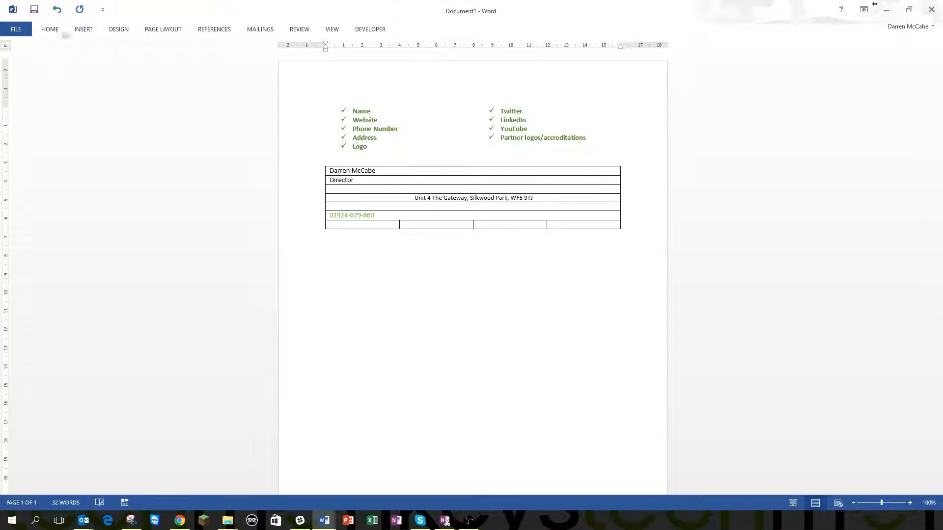
Insert a separate two-column, one-row table below the signature table
left_click(83, 30)
left_click(79, 66)
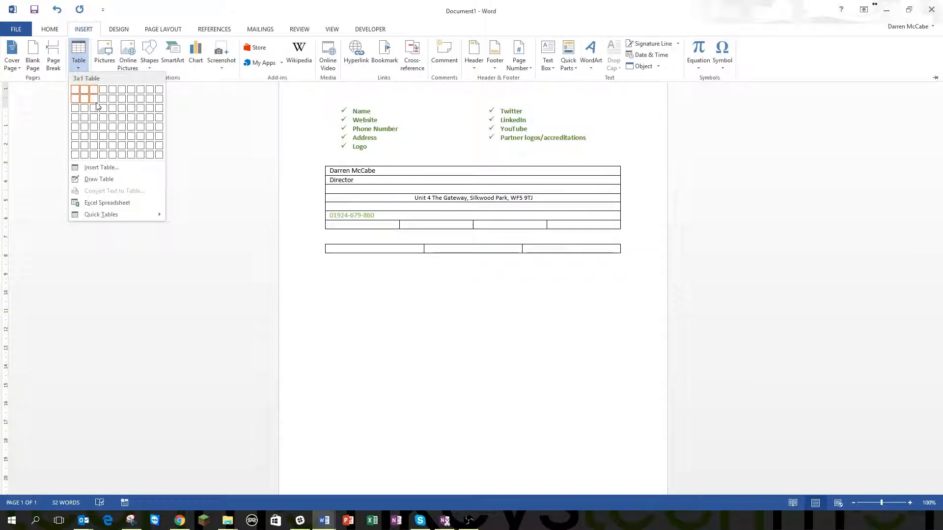
left_click(86, 91)
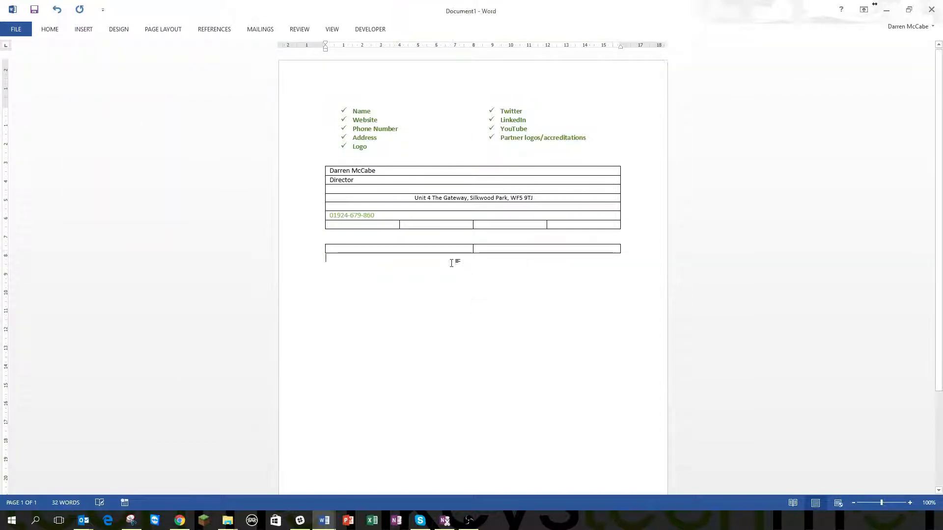
left_click(458, 207)
left_click(445, 190)
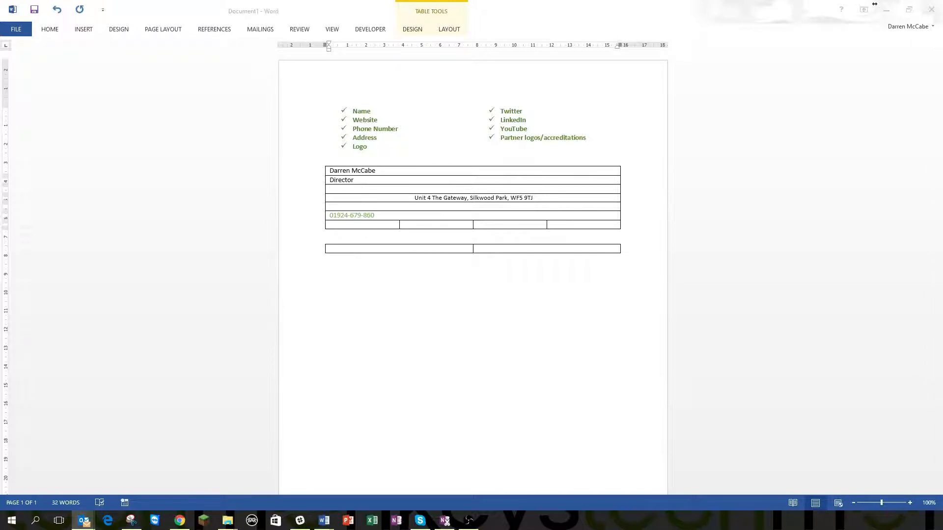
Paste the techmonkeys logo image into the empty third row below Director
left_click(415, 189)
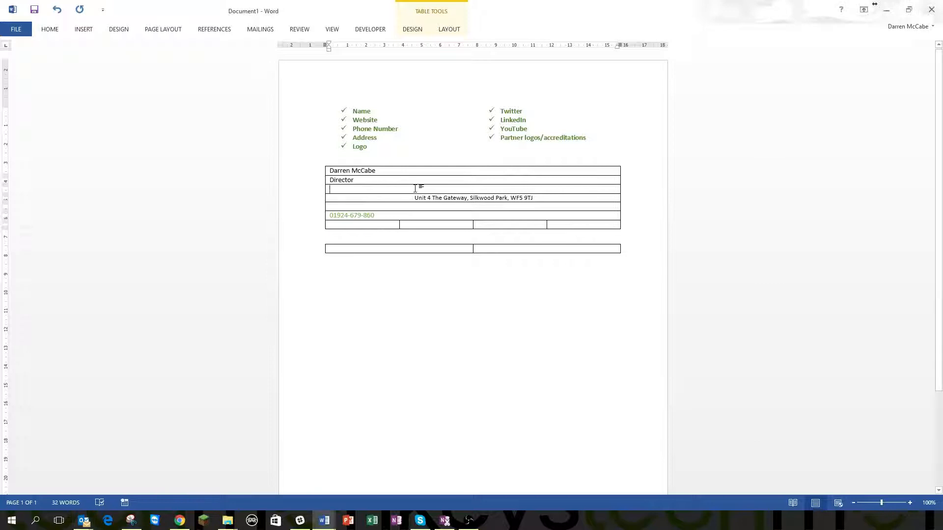
key("ctrl+v")
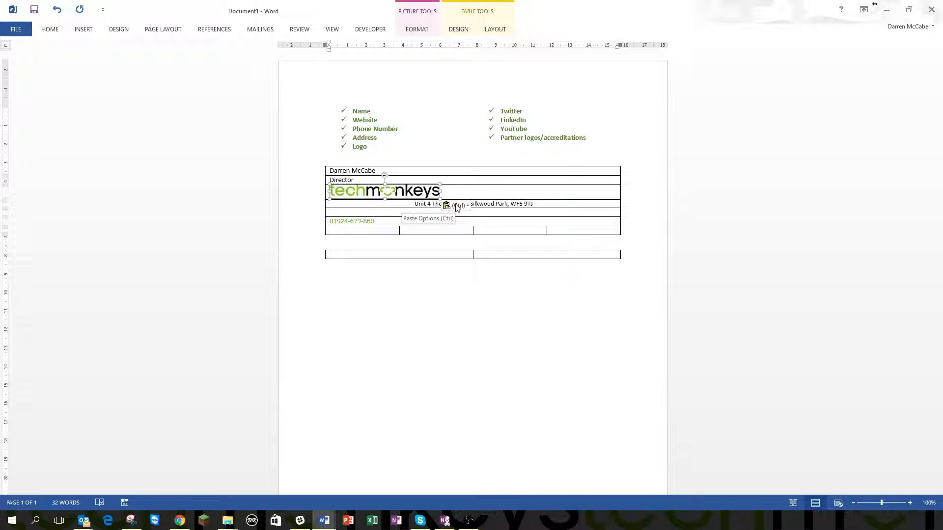
left_click(467, 192)
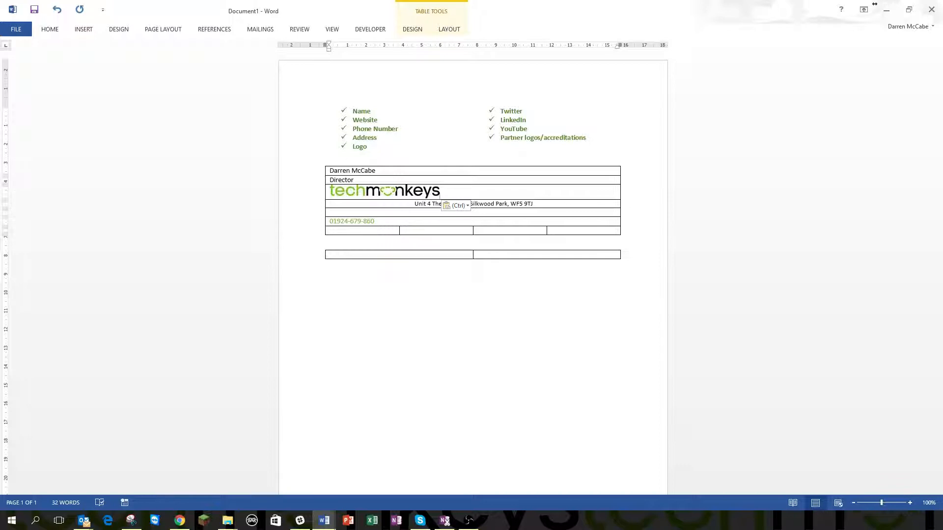
Type Website, Map, Email and Twitter into the four cells, undoing the extra row Tab added
left_click(375, 230)
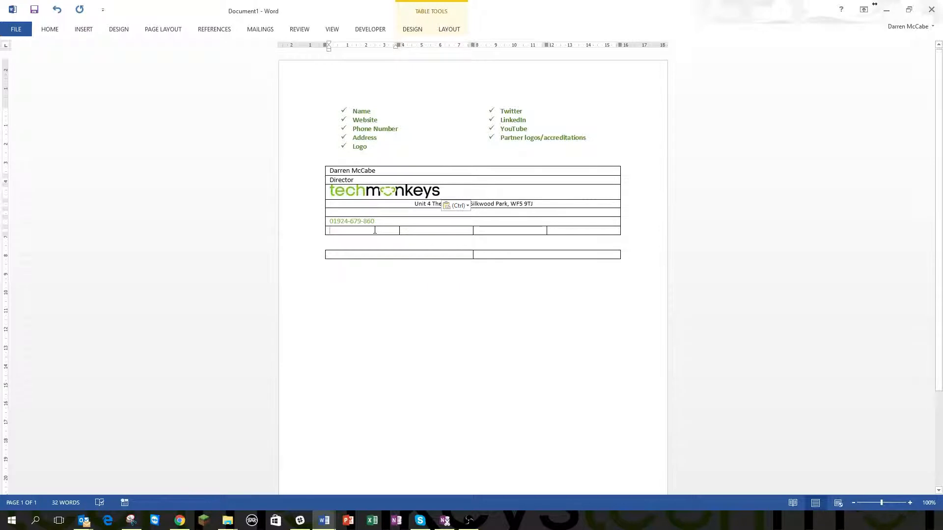
type("Website")
key("Tab")
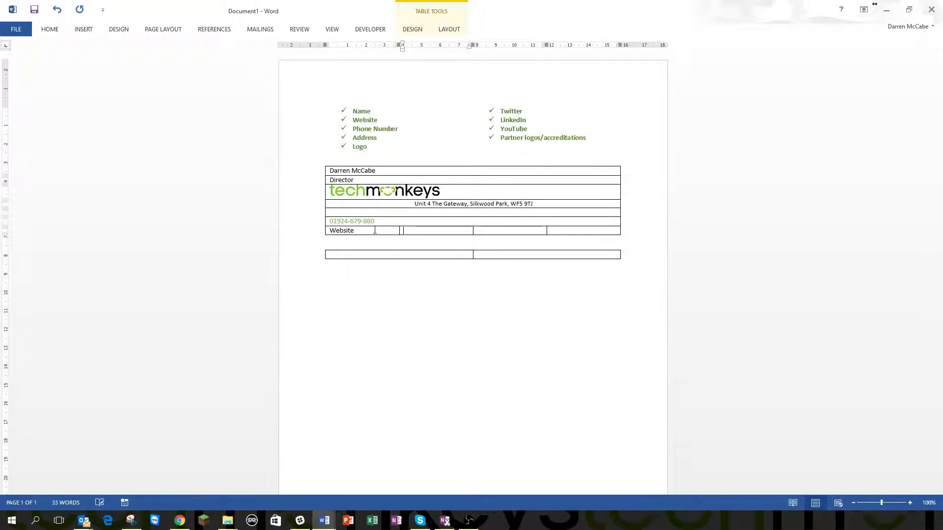
type("Map")
key("Tab")
type("email")
key("Tab")
type("twitter")
key("Tab")
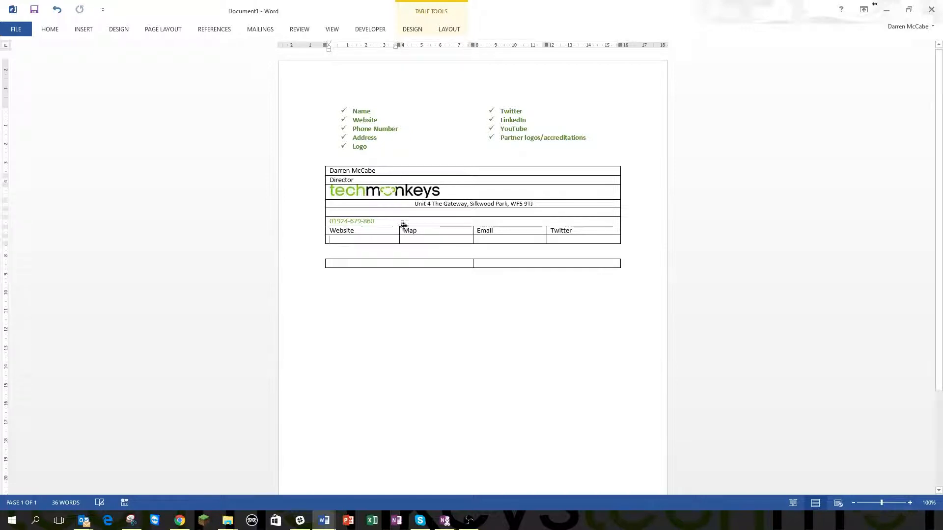
key("ctrl+z")
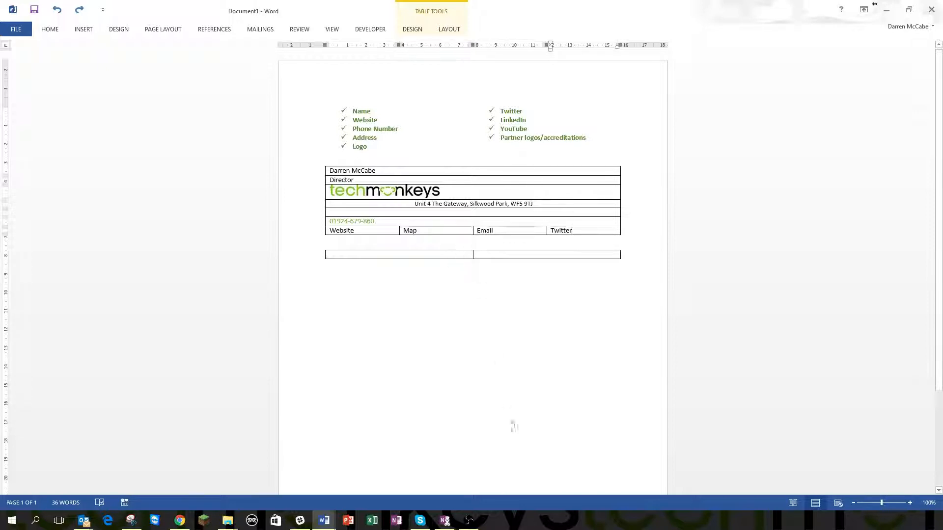
Paste the Microsoft Silver Certified Partner and Dropbox Solutions Provider logos into the bottom table's two cells
left_click(874, 4)
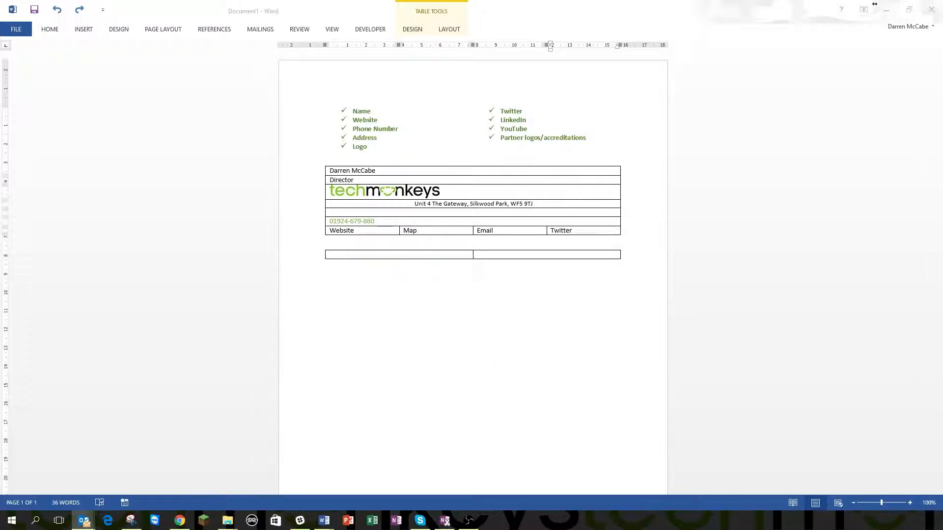
left_click(422, 256)
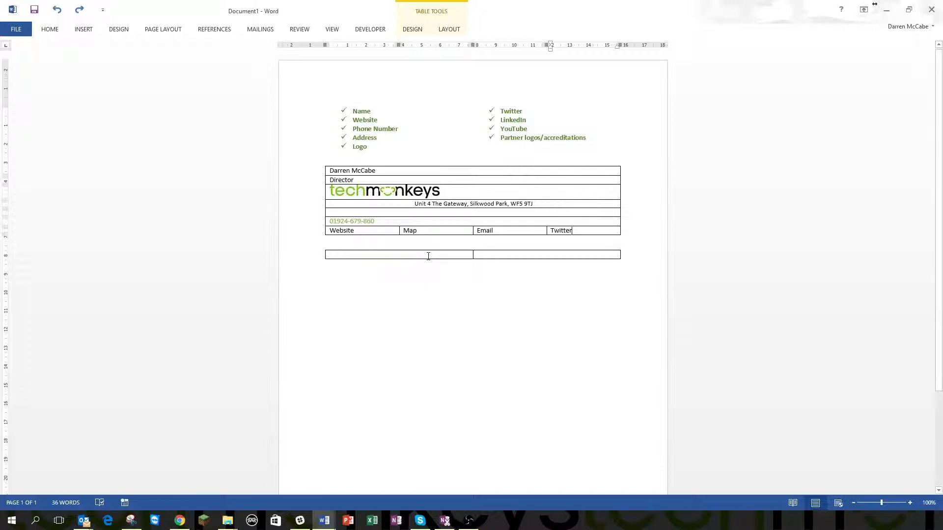
key("ctrl+v")
key("ctrl+z")
left_click(875, 4)
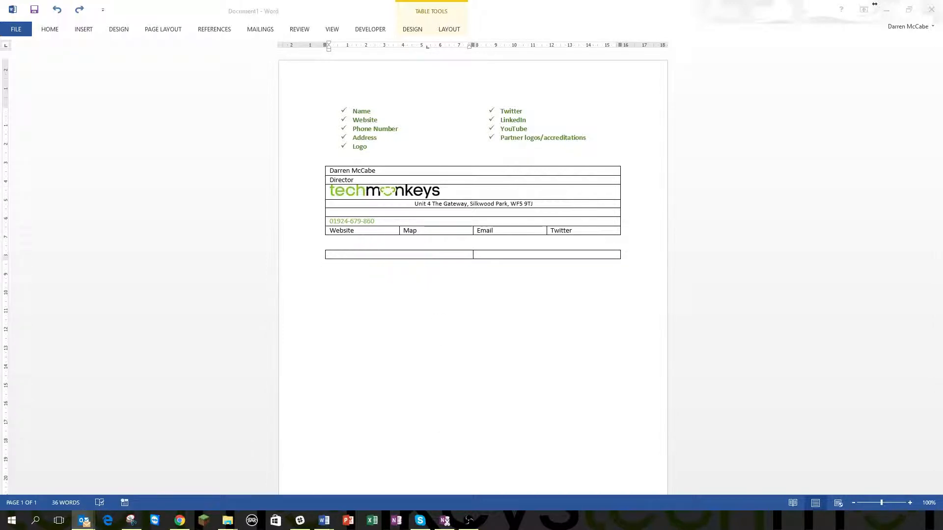
left_click(412, 256)
key("ctrl+v")
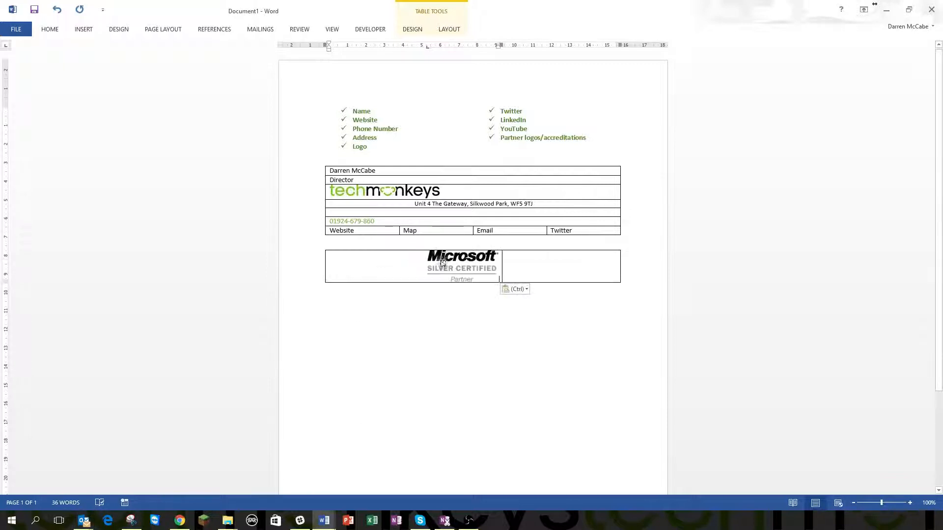
left_click(874, 4)
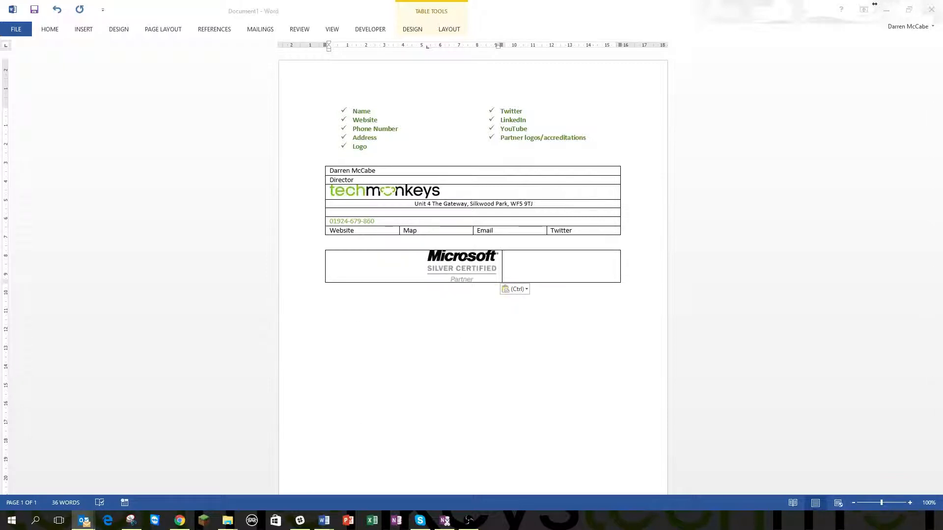
left_click(547, 270)
key("ctrl+v")
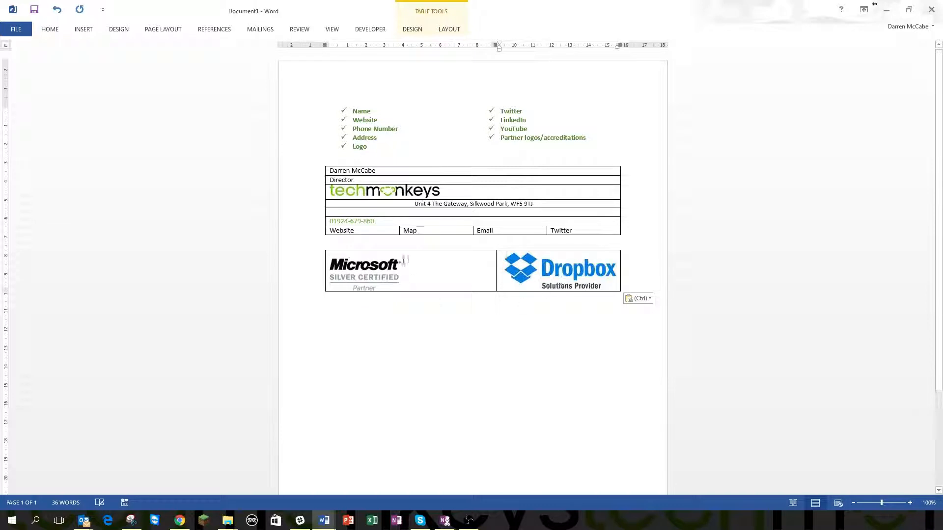
Try joining the logo table to the main table and widening the Map column, then undo it
left_click(385, 281)
left_click(547, 273)
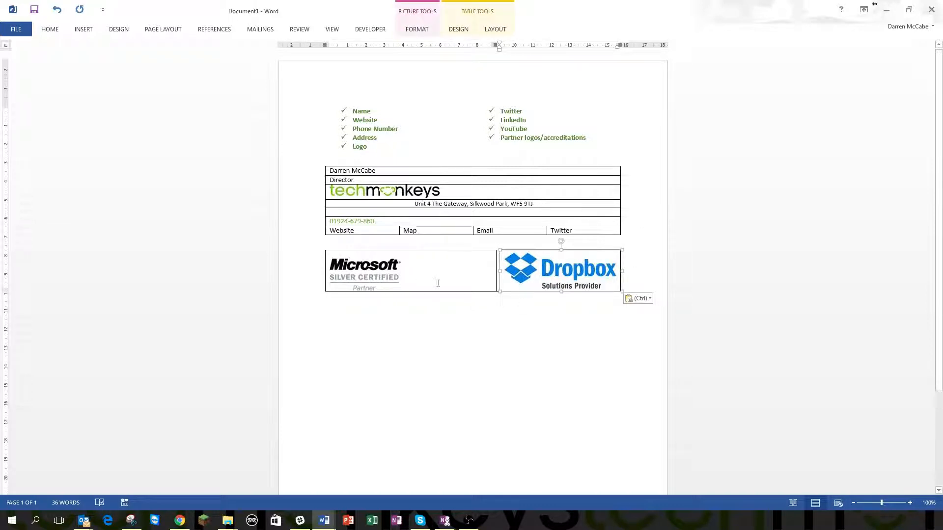
left_click(395, 239)
key("Delete")
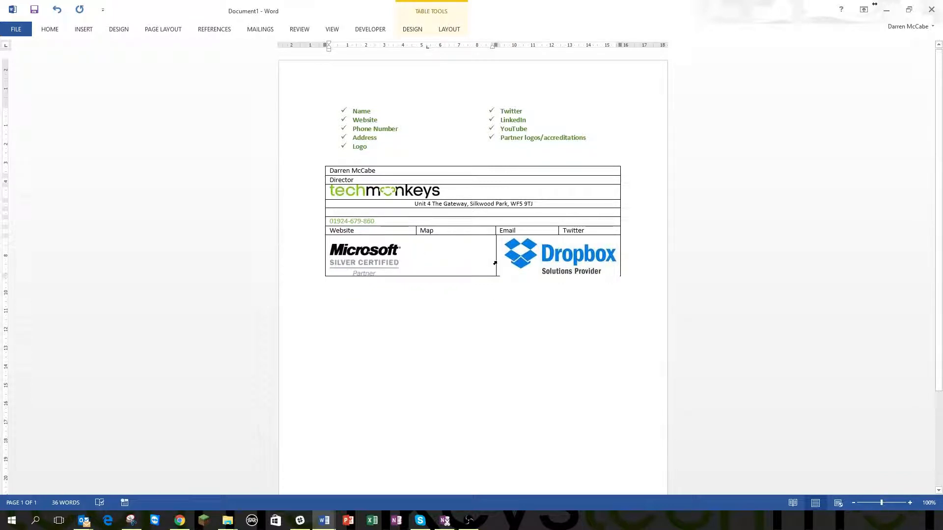
left_click_drag(495, 232, 497, 231)
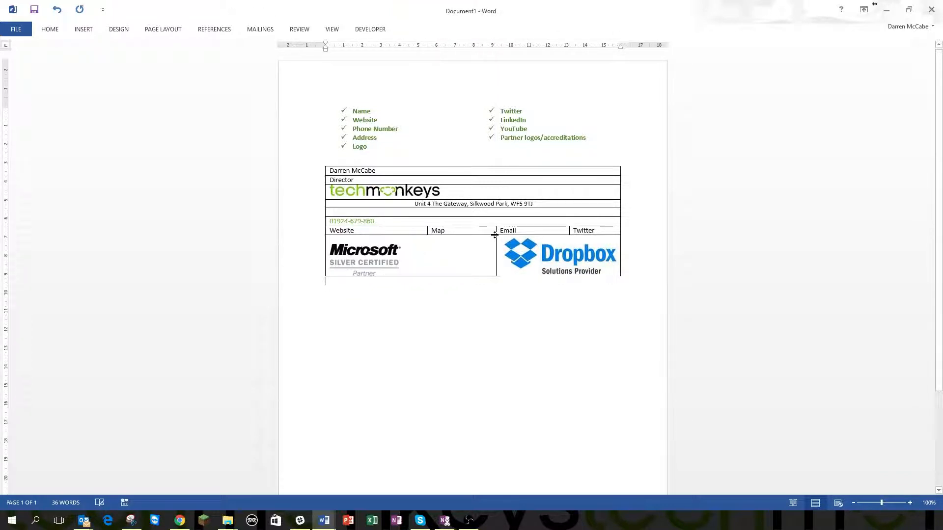
key("ctrl+z")
key("ctrl+z")
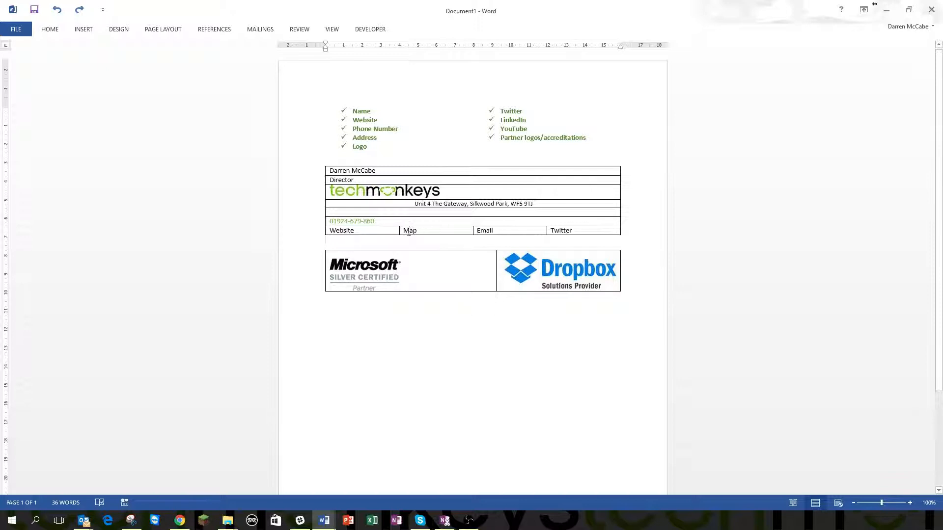
left_click(381, 231)
Hyperlink the Website text to the company's web address
left_click(326, 230)
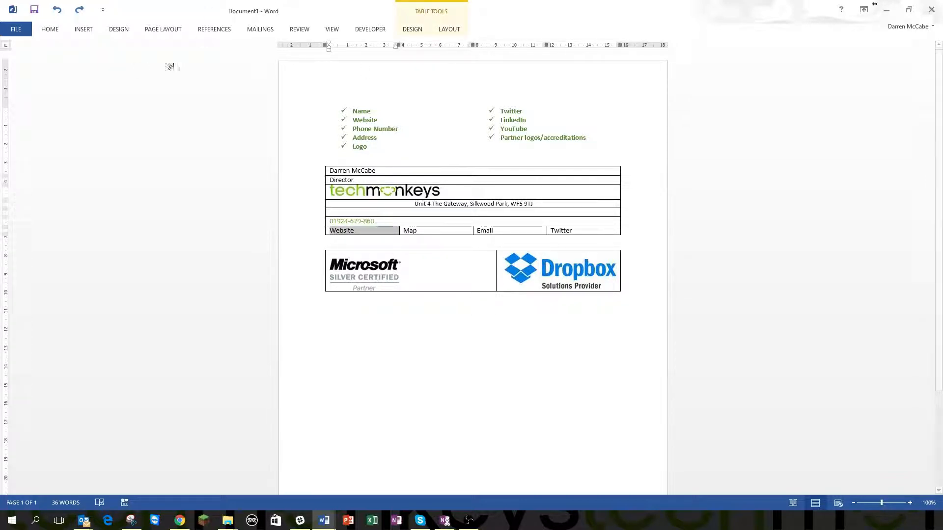
left_click_drag(315, 221, 316, 231)
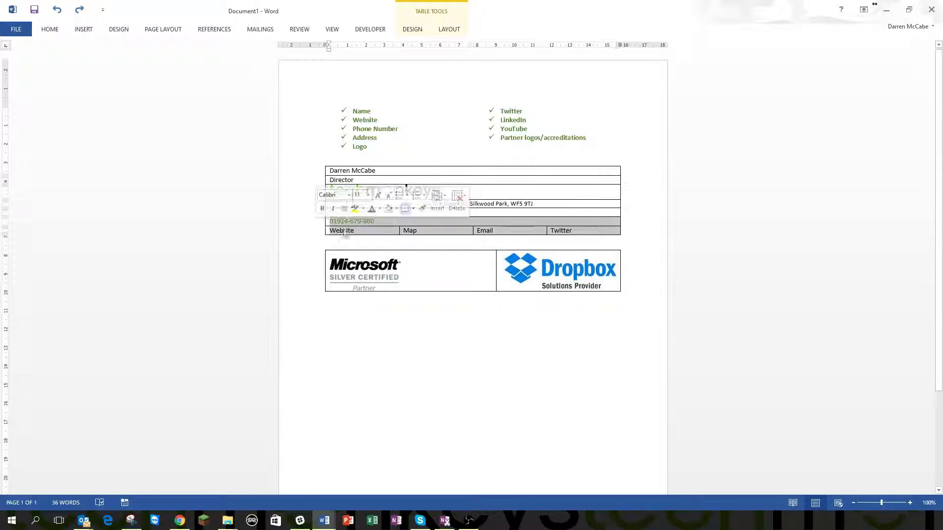
left_click(344, 231)
right_click(338, 231)
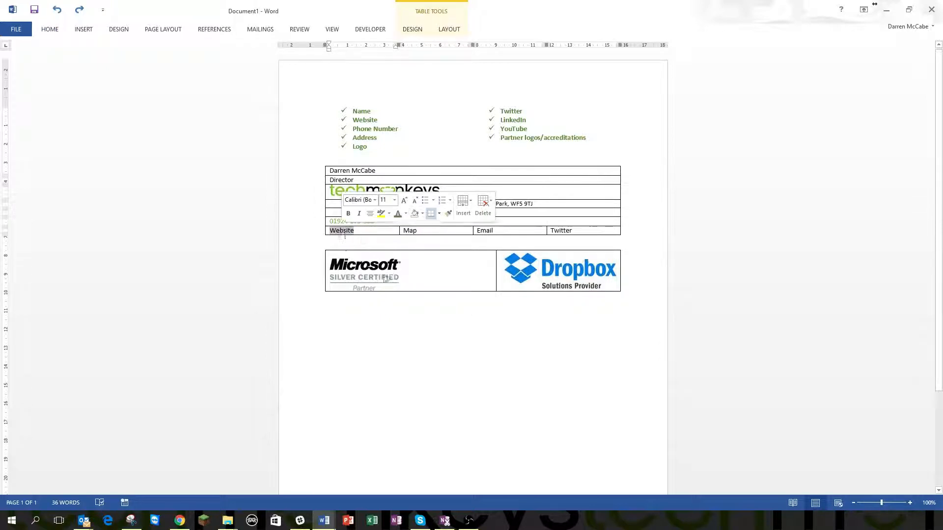
left_click(384, 417)
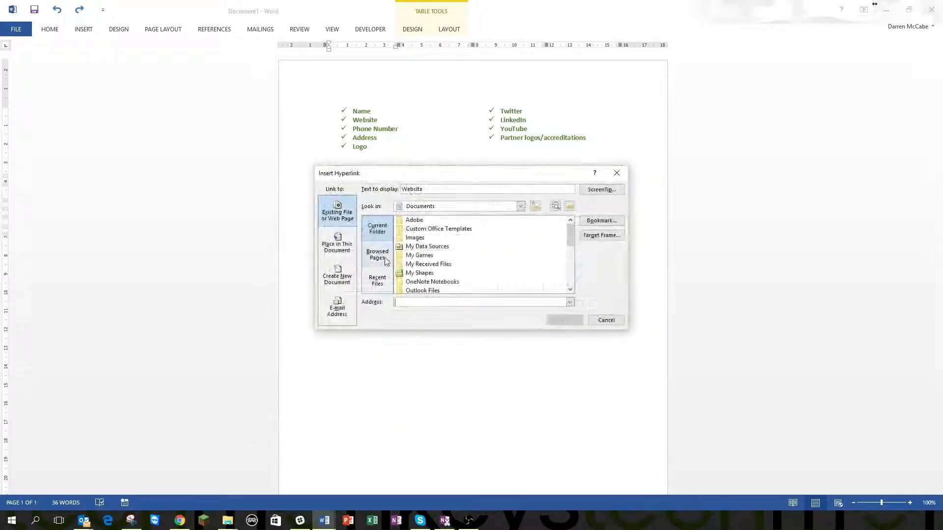
type("http://www.tet")
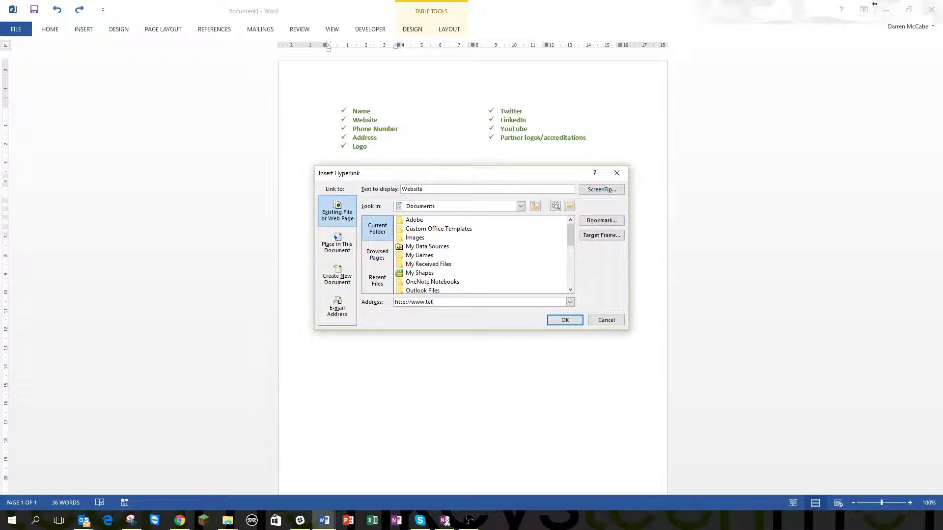
key("BackSpace")
type("chmonkeys.co.uk/")
key("Return")
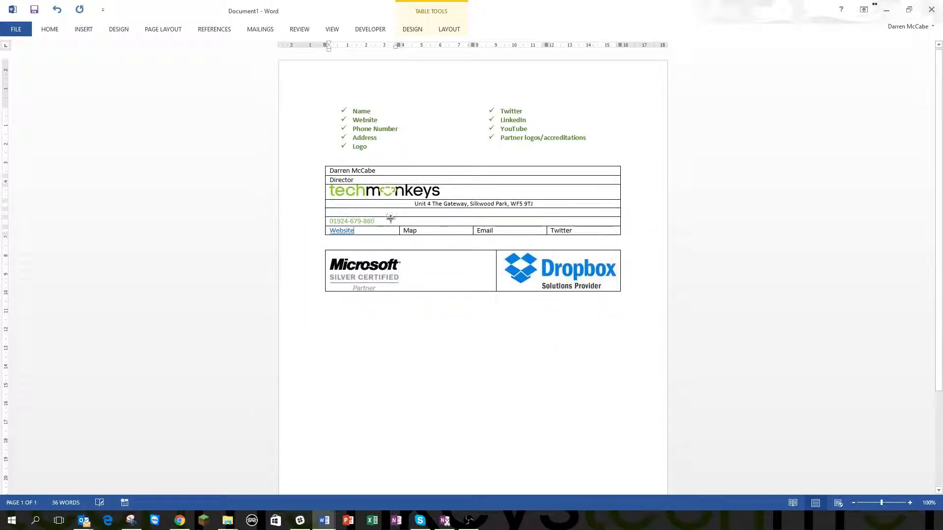
left_click_drag(417, 231, 402, 231)
key("alt+Tab")
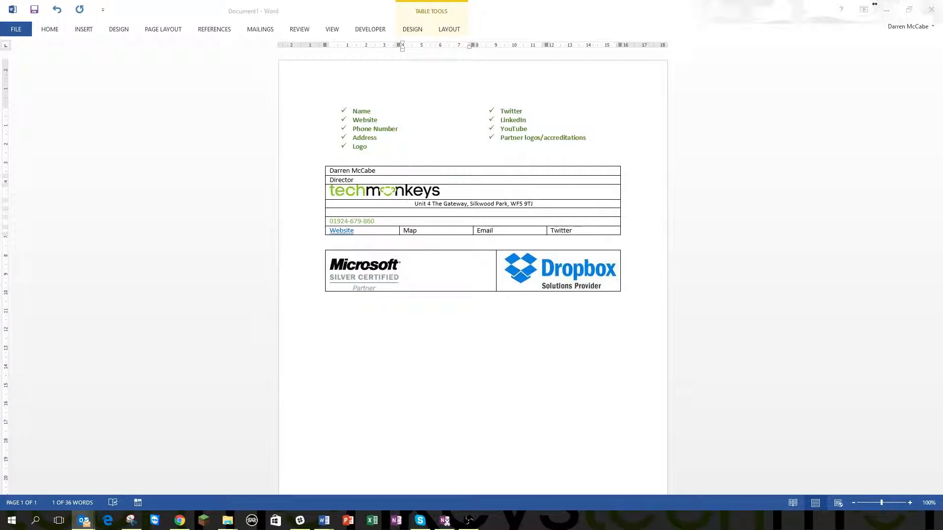
left_click(404, 230)
key("ctrl+z")
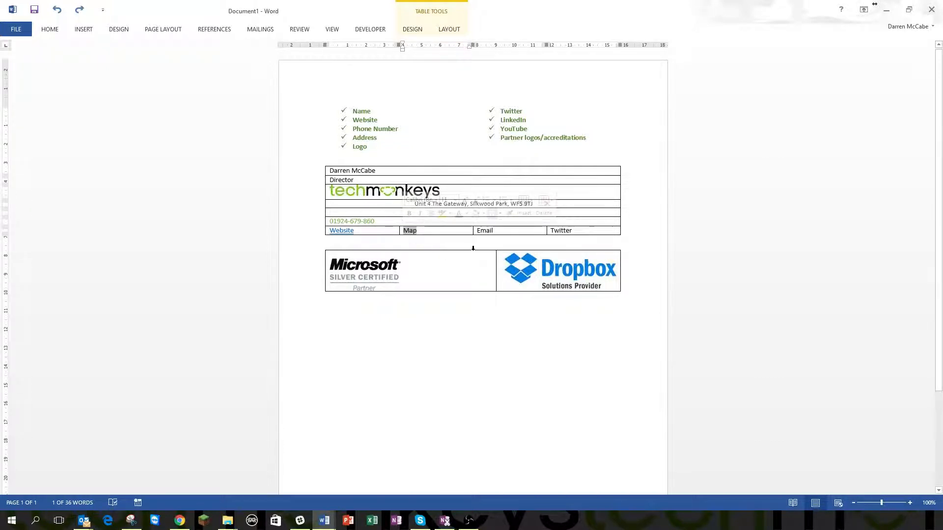
right_click(410, 231)
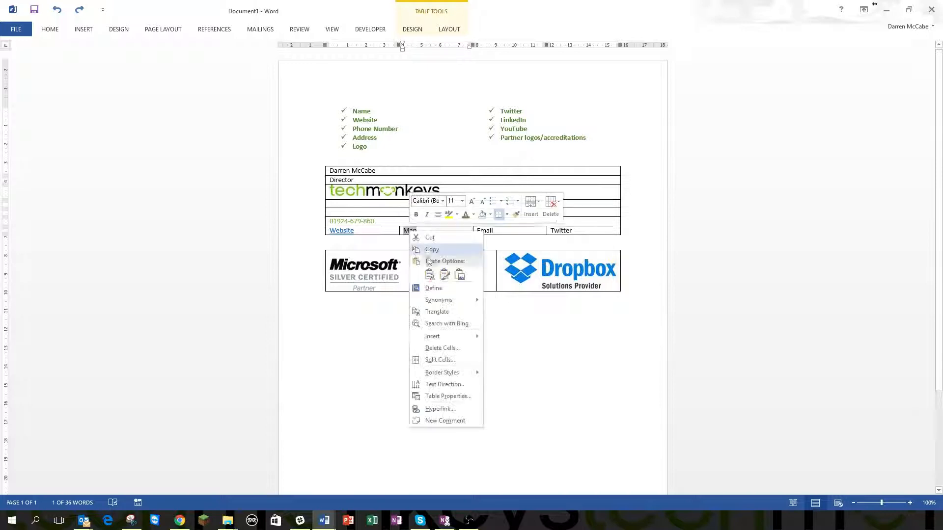
left_click(459, 410)
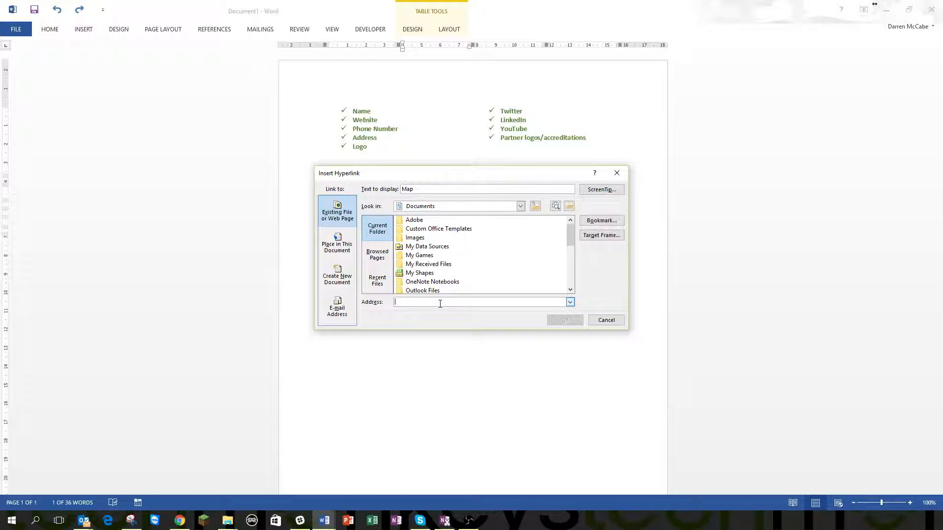
type("http://maps.google.c")
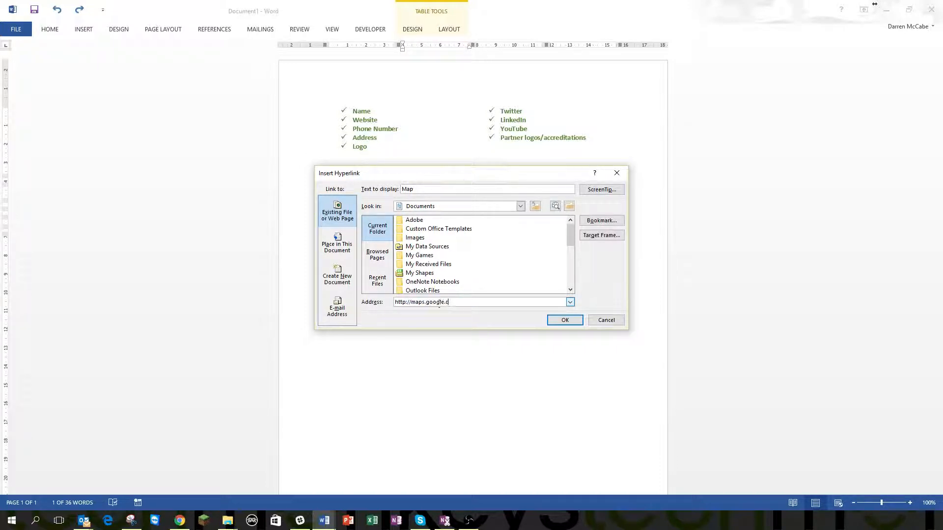
type("o.uk")
key("Return")
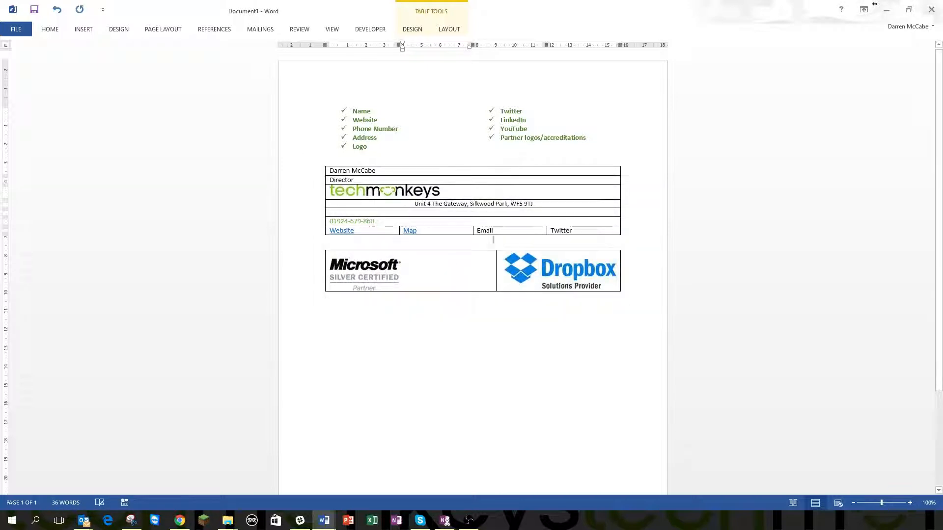
Replace Email with LinkedIn and hyperlink it to the LinkedIn web address
left_click_drag(503, 230, 475, 231)
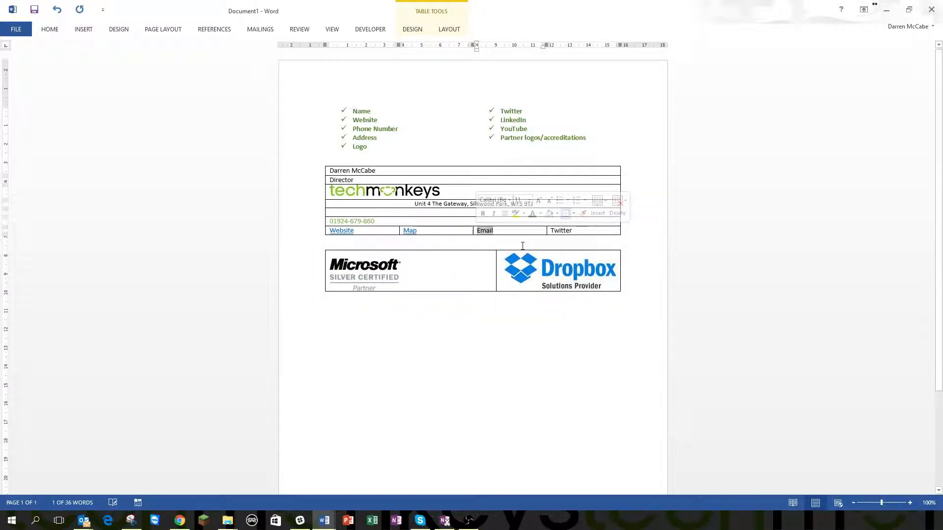
type("LinkedIn")
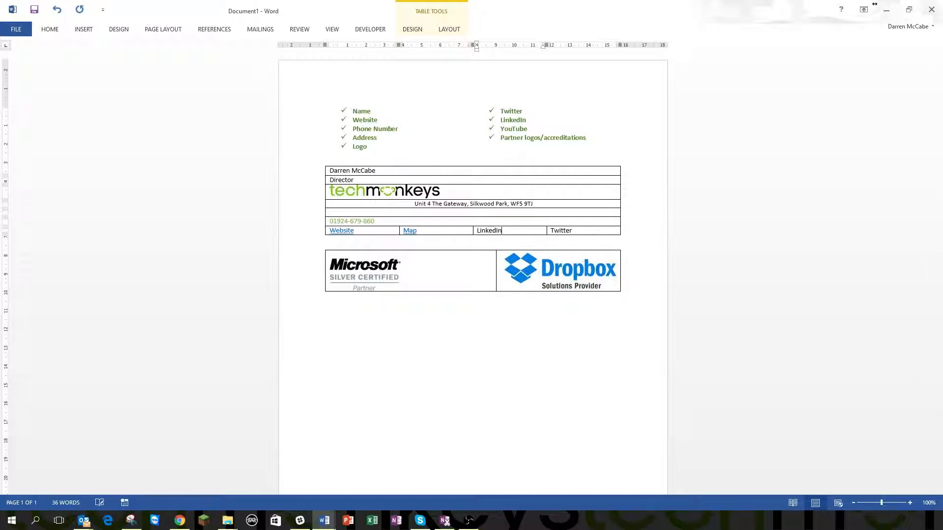
left_click_drag(510, 230, 477, 230)
right_click(486, 231)
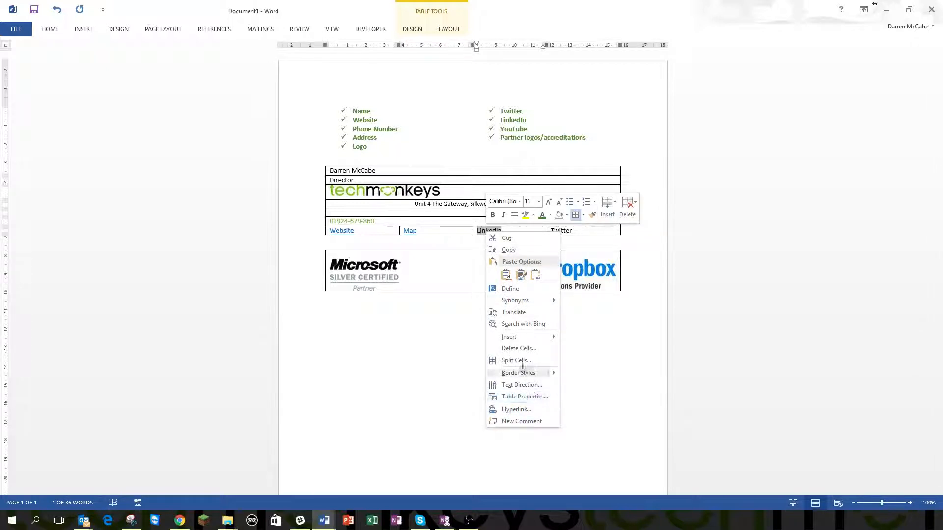
left_click(516, 410)
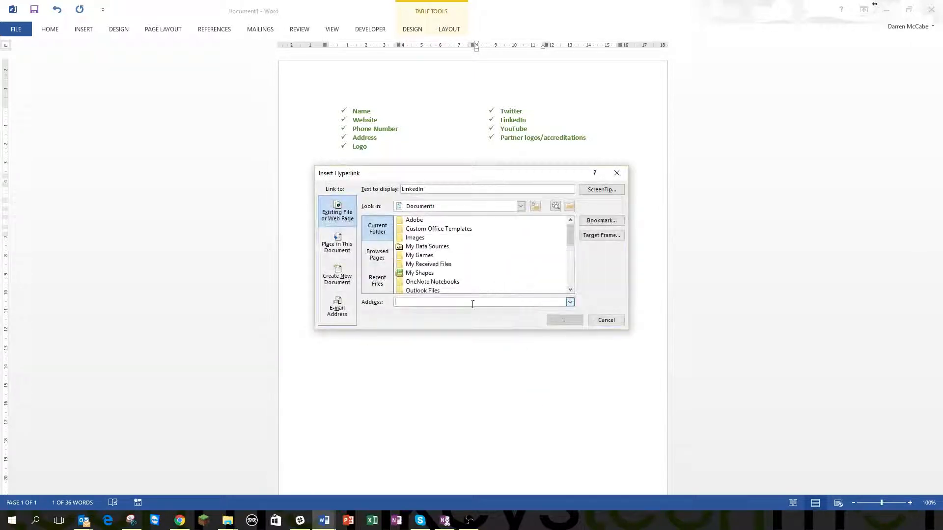
type("http://www.oi")
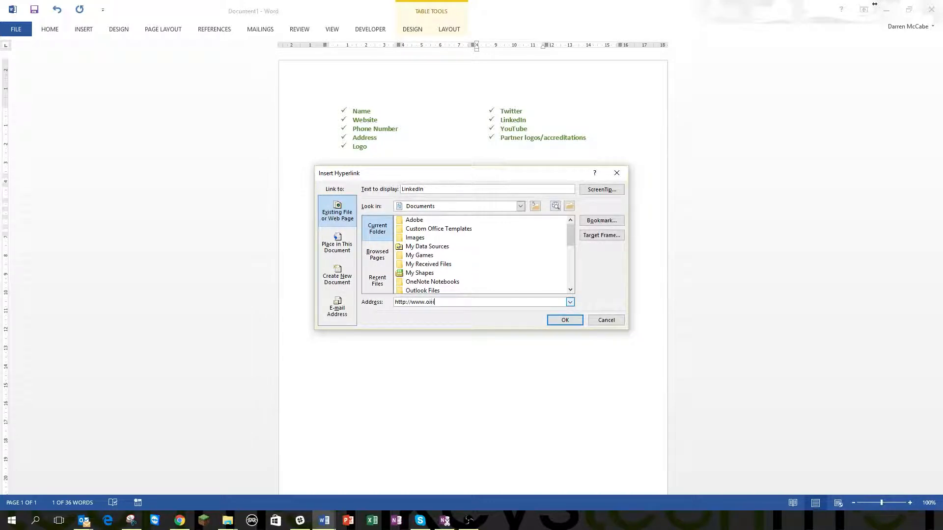
type("nkedin")
key("ctrl+shift+Left")
type("linked")
key("Return")
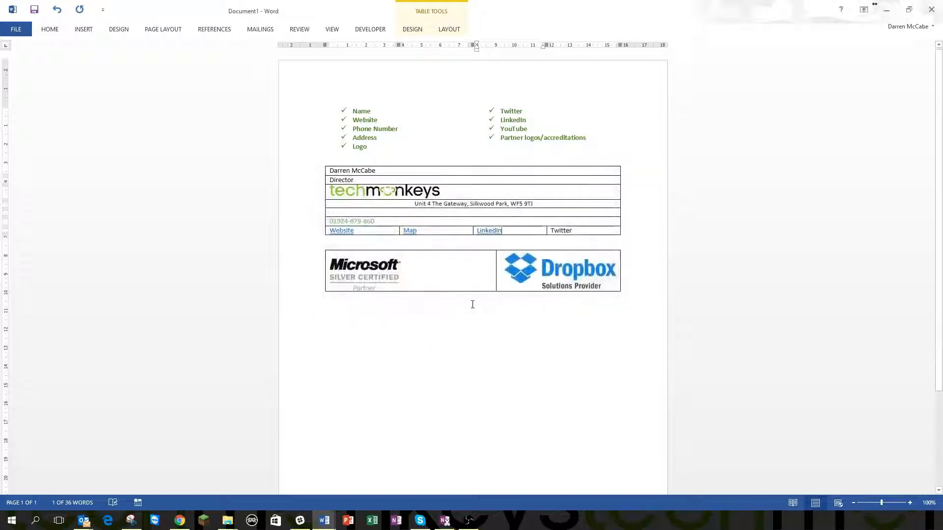
Hyperlink the Twitter text to the Twitter web address
left_click_drag(576, 231, 550, 231)
right_click(565, 231)
left_click(597, 411)
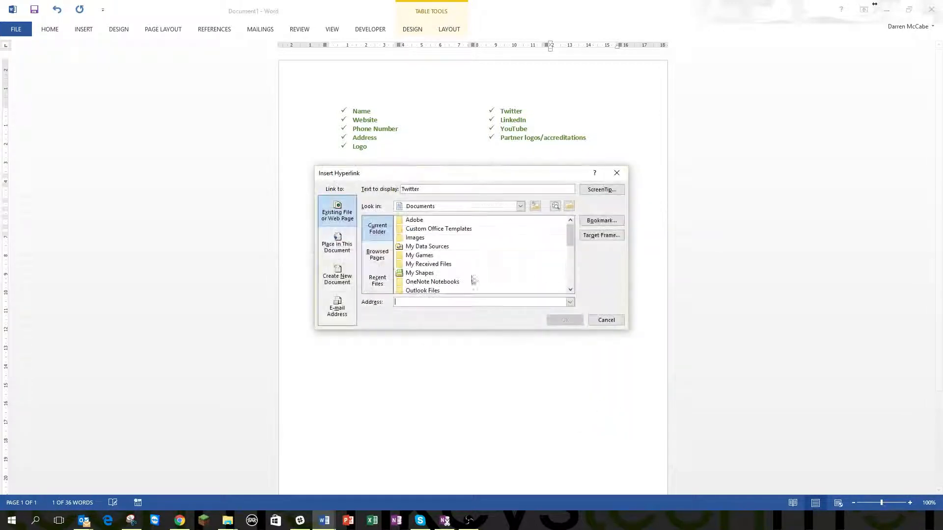
type("www")
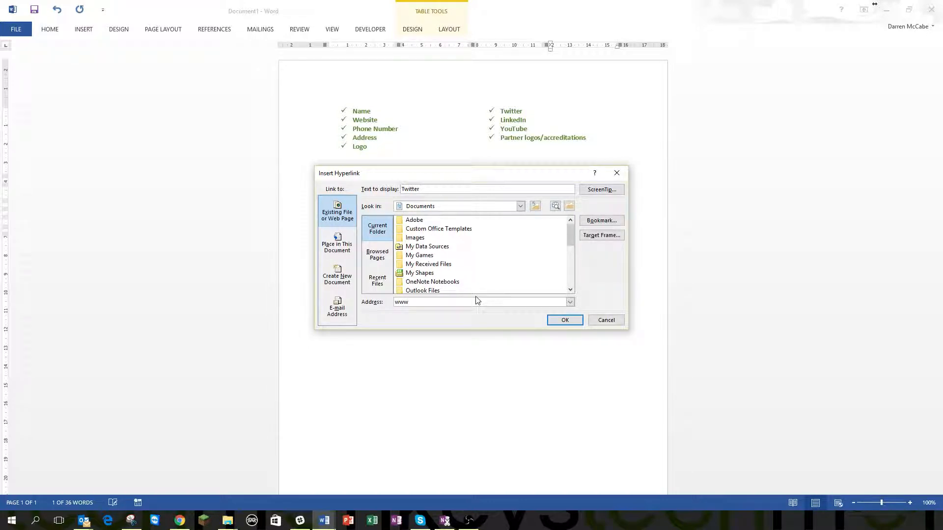
type(".twitter.com")
key("Return")
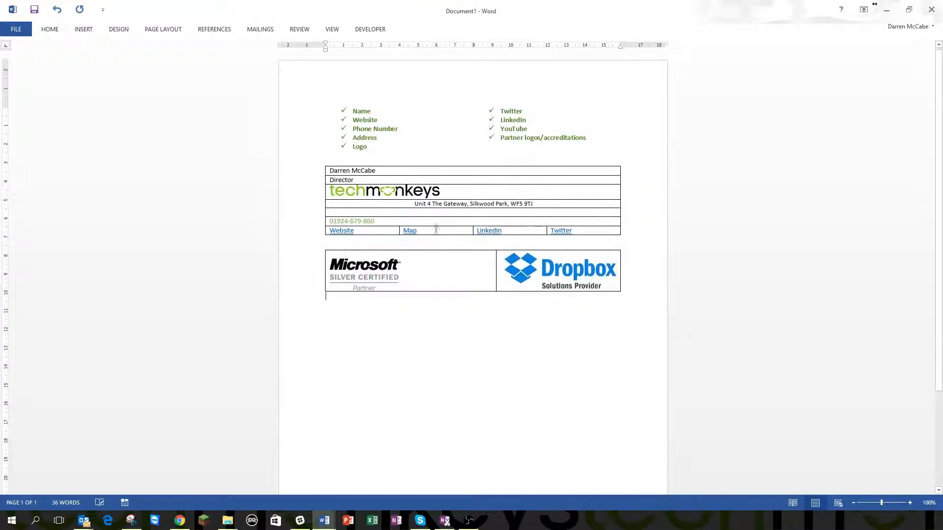
Bold the person's name in the first row of the signature table
left_click_drag(542, 204, 413, 204)
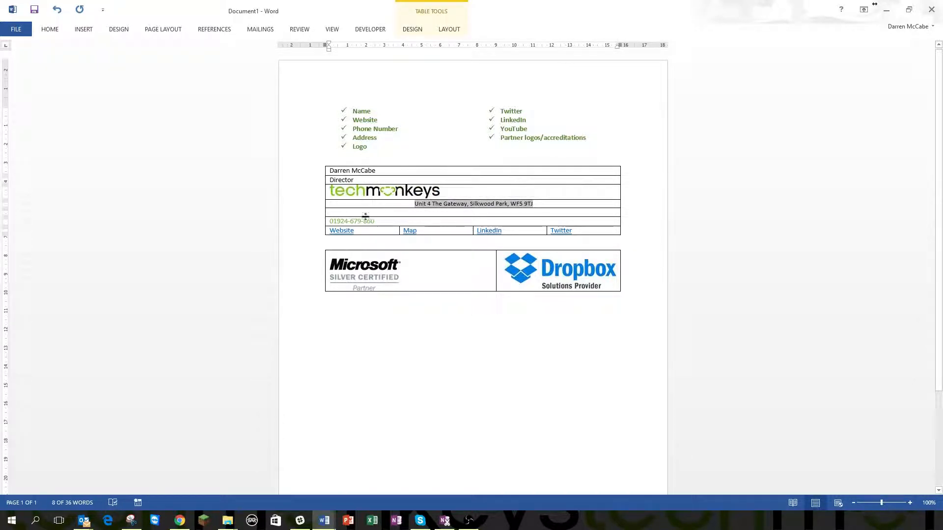
left_click_drag(382, 171, 317, 170)
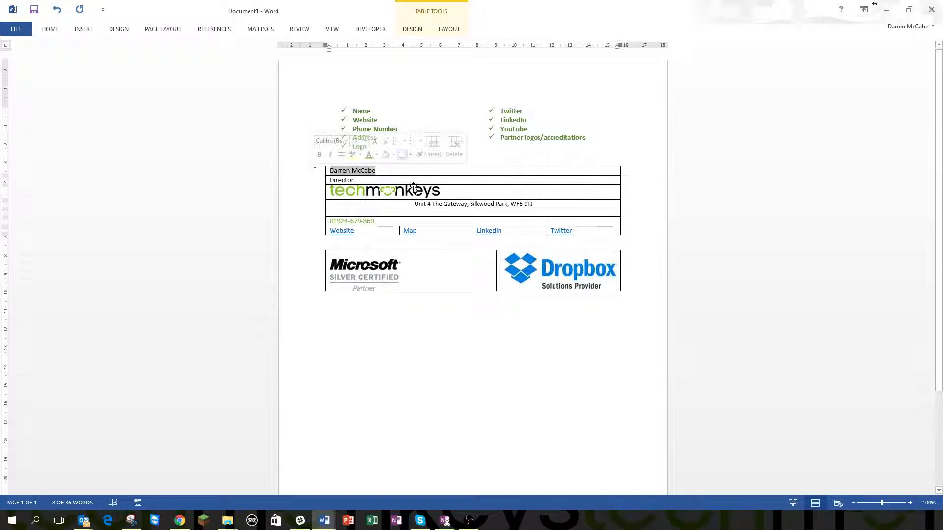
key("ctrl+b")
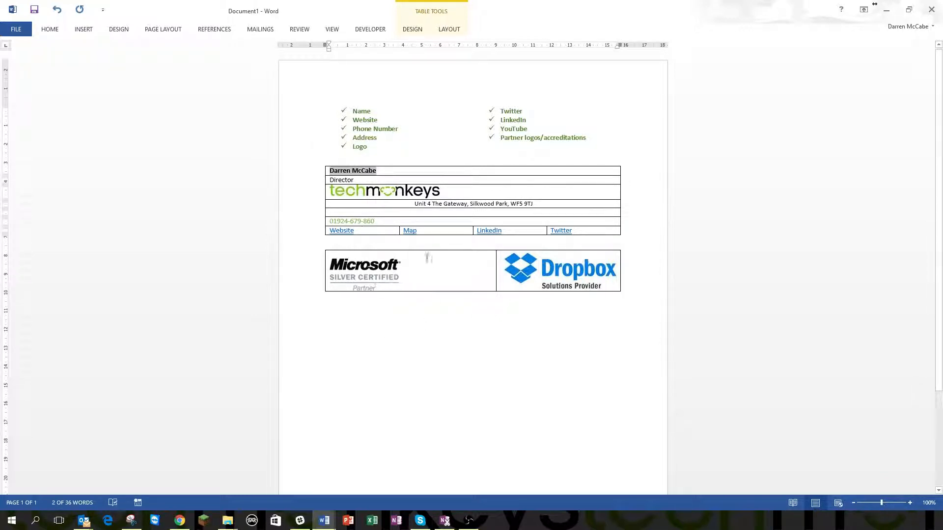
left_click(390, 224)
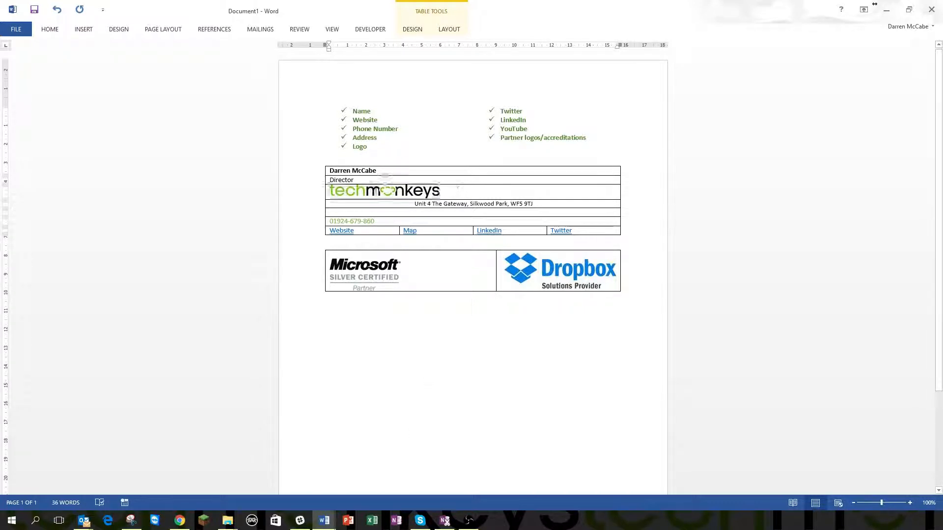
left_click(317, 193)
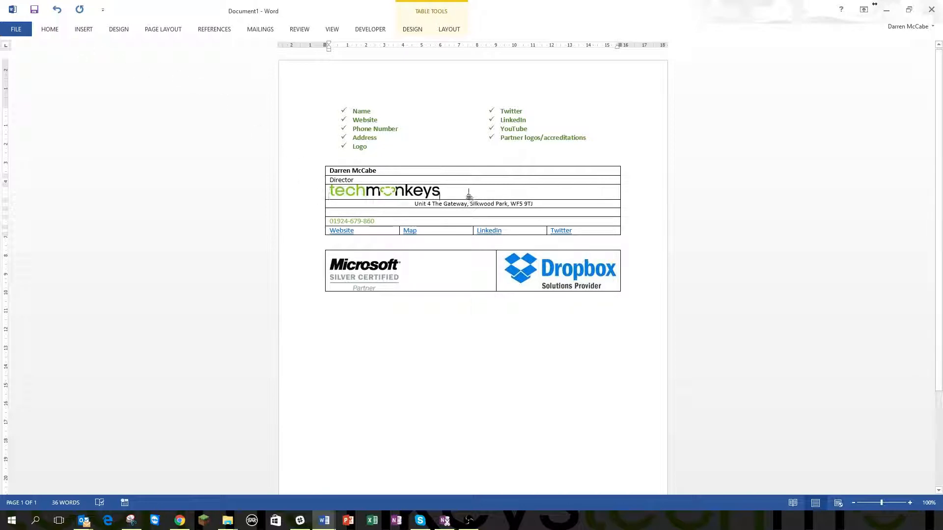
left_click(50, 29)
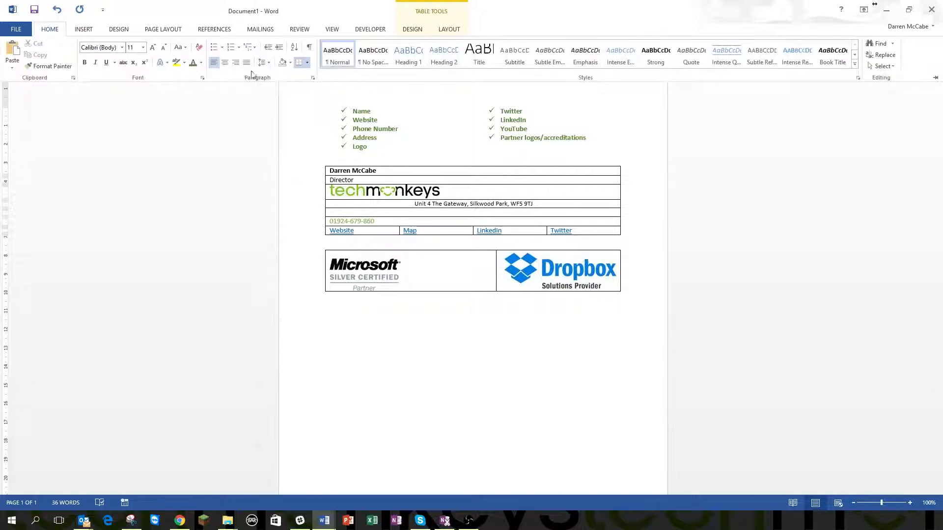
Centre the techmonkeys logo within its table cell
left_click(225, 62)
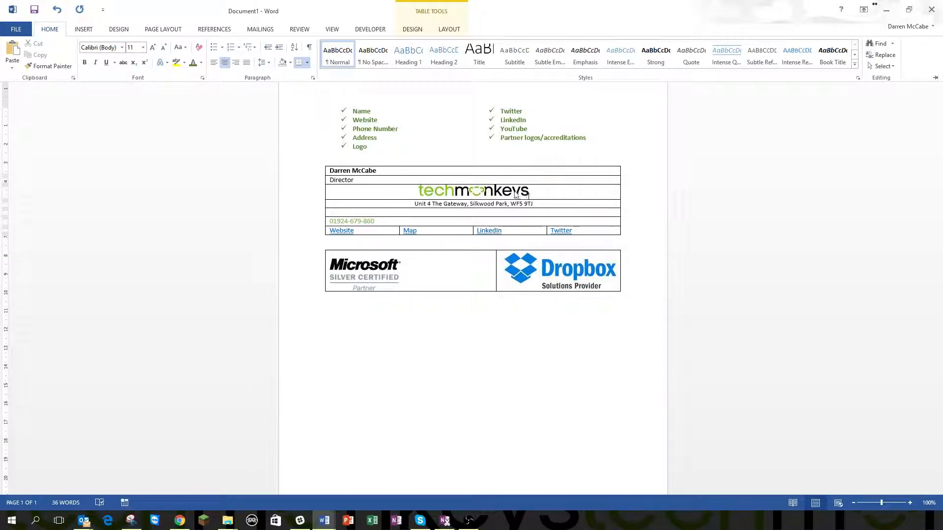
key("ctrl+F1")
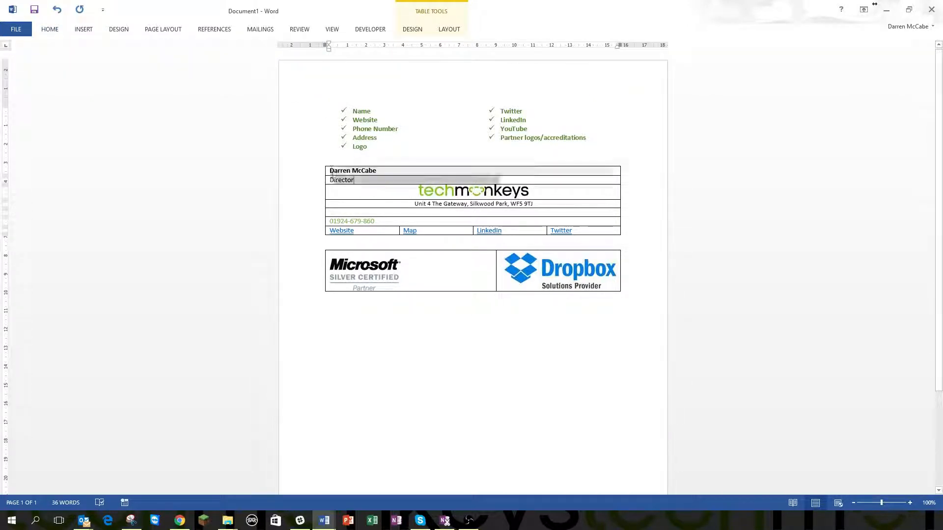
left_click(459, 192)
left_click(54, 30)
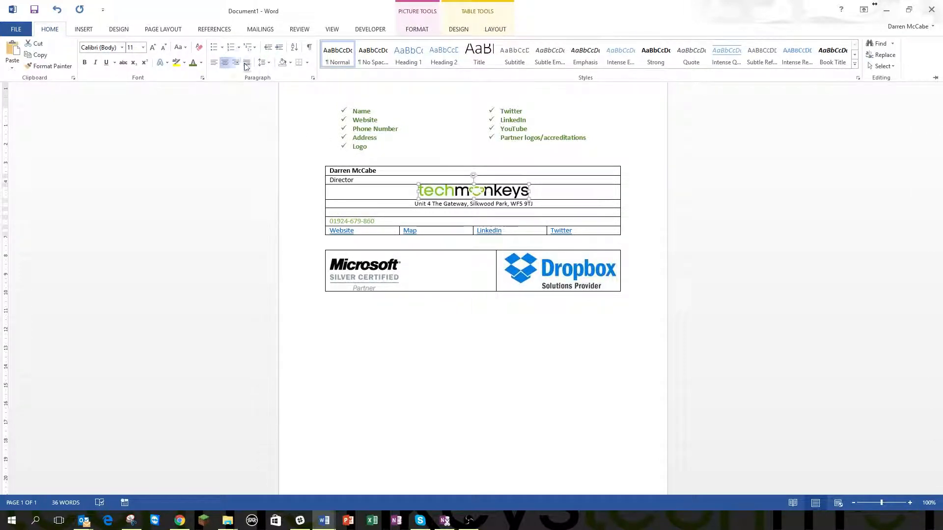
left_click(396, 234)
Right-align the Website and Map links within their cells
left_click(396, 232)
left_click(49, 29)
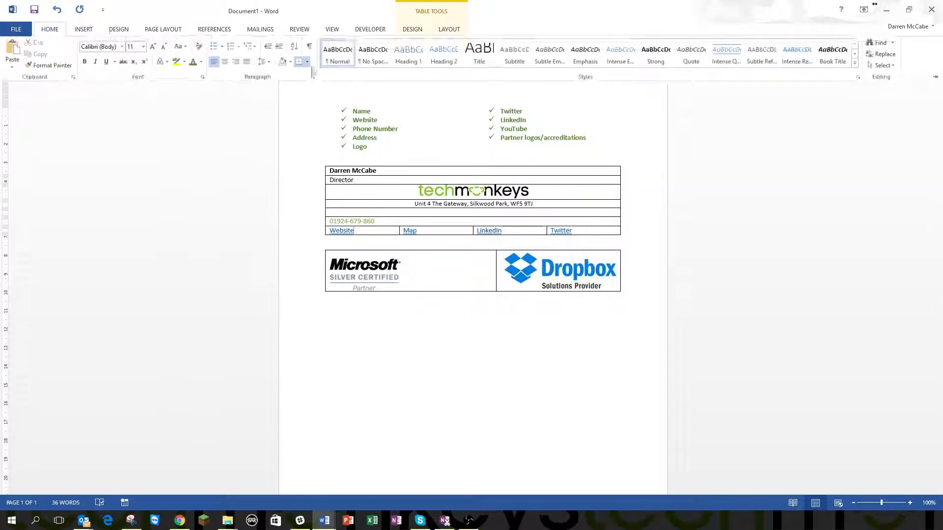
left_click(236, 59)
left_click(440, 232)
left_click(50, 29)
left_click(236, 62)
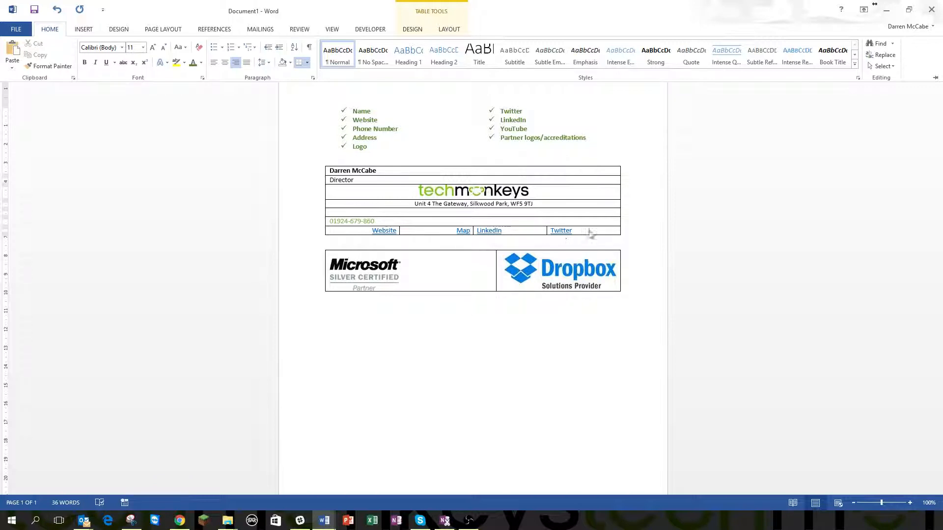
Drag the link column boundaries inward to cluster the links, and centre the phone number
left_click_drag(546, 231, 506, 231)
left_click_drag(399, 231, 451, 231)
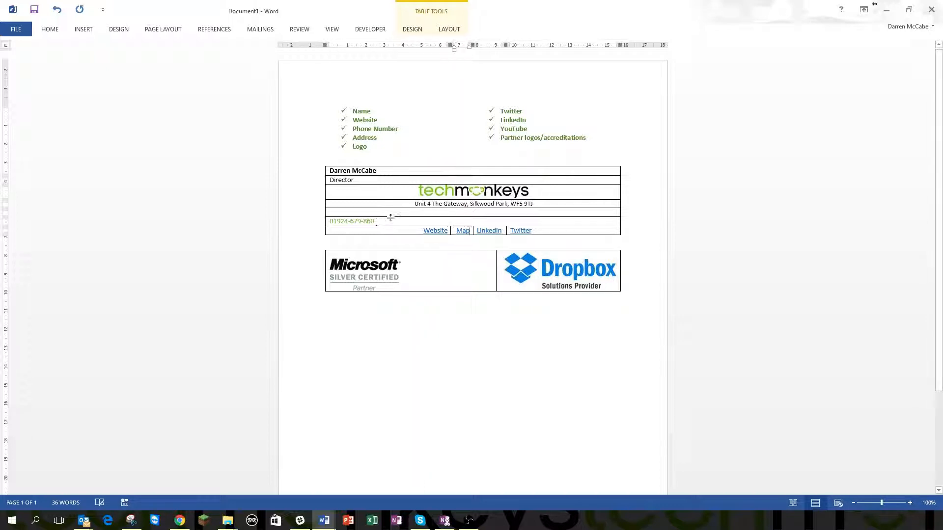
left_click(407, 221)
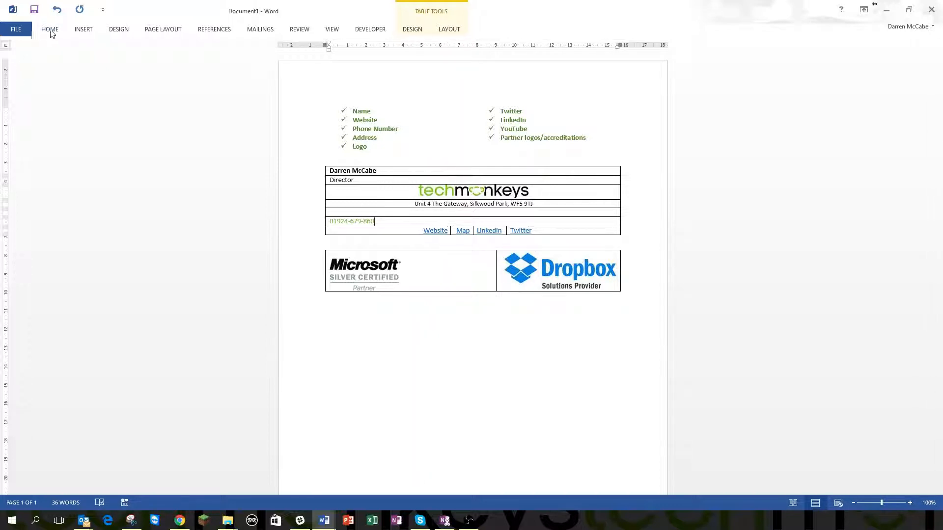
left_click(50, 29)
left_click(225, 62)
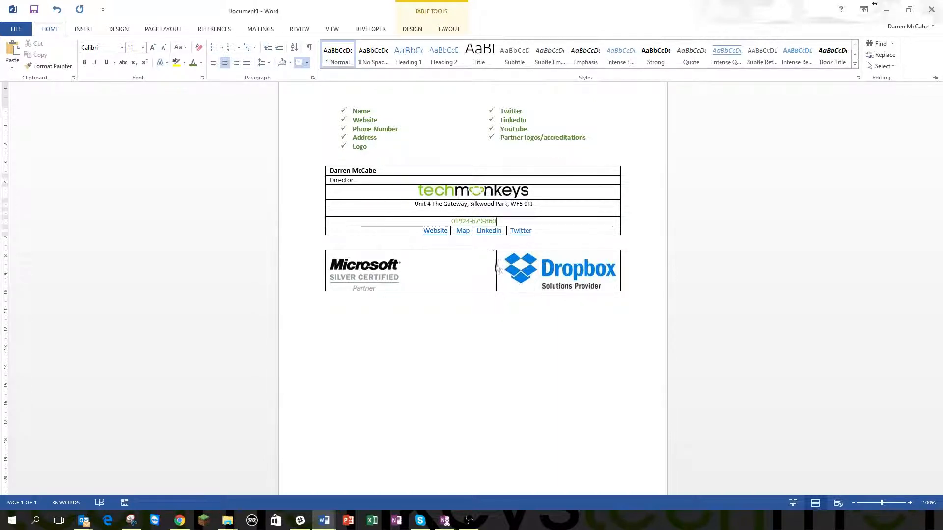
Centre both partner logos in their row using Layout > Align Center
left_click(388, 274)
left_click(387, 274)
left_click(461, 265)
left_click_drag(336, 257, 632, 274)
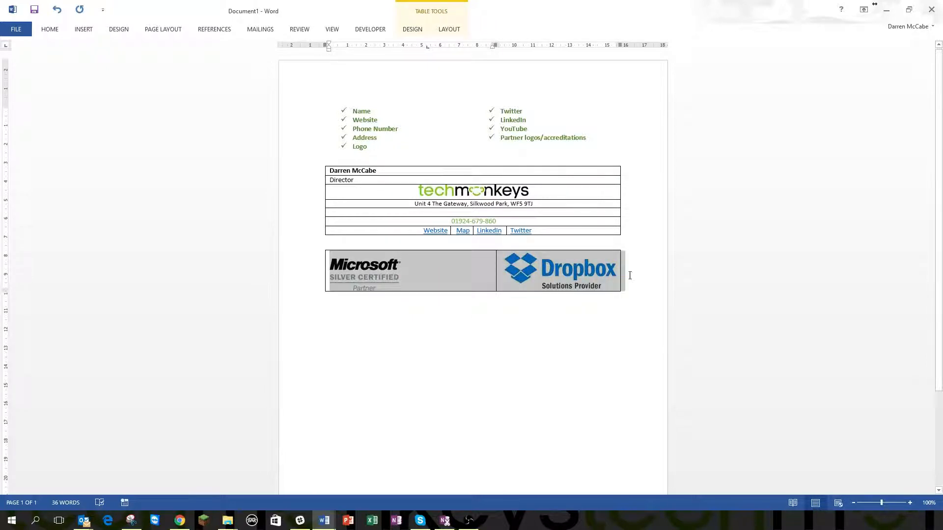
left_click(50, 30)
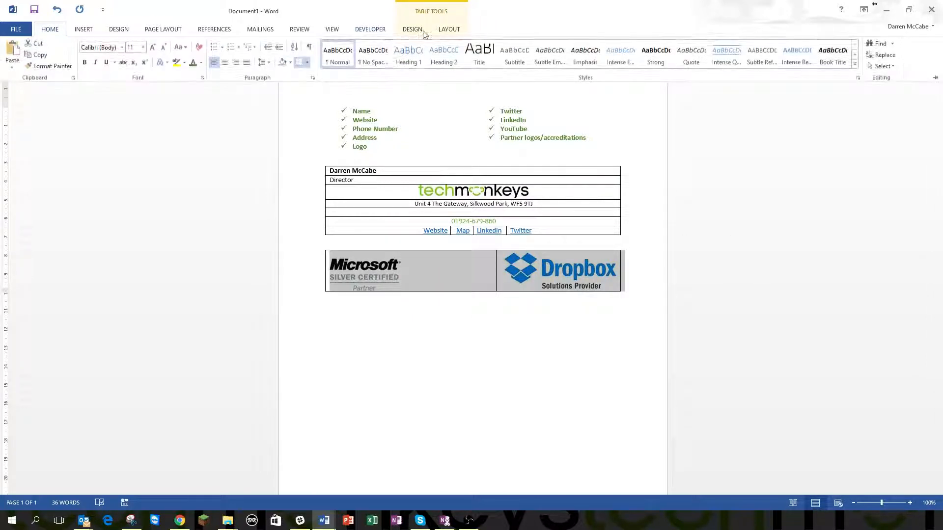
left_click(455, 32)
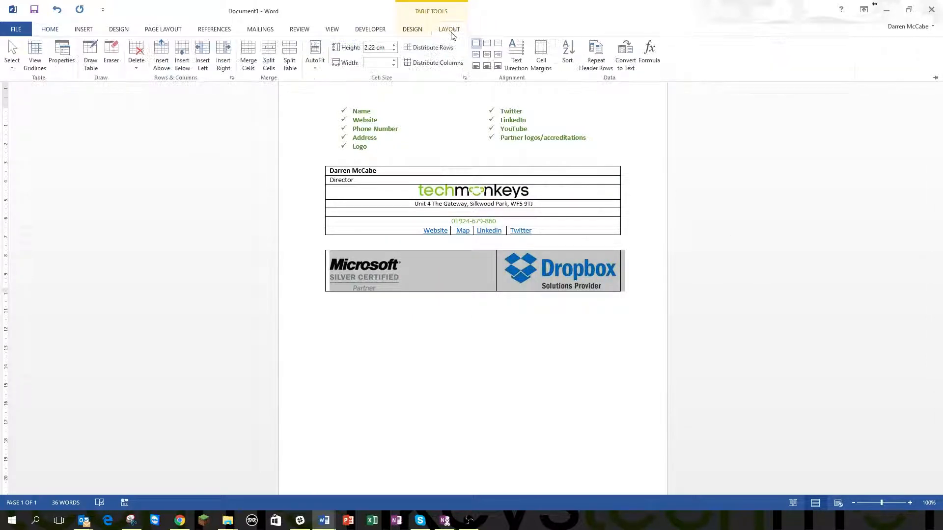
left_click(492, 58)
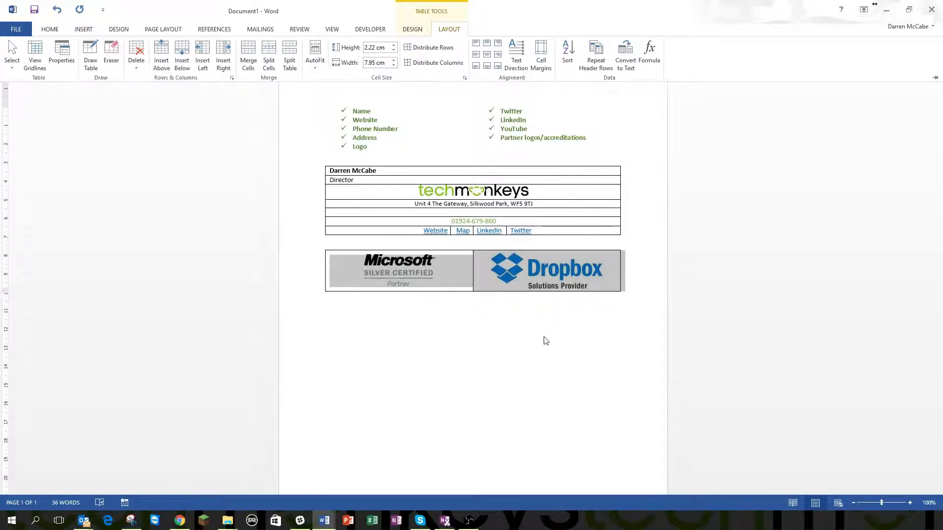
key("ctrl+F1")
Delete the empty paragraph so the logo table joins the signature table, then select the whole table
left_click(476, 240)
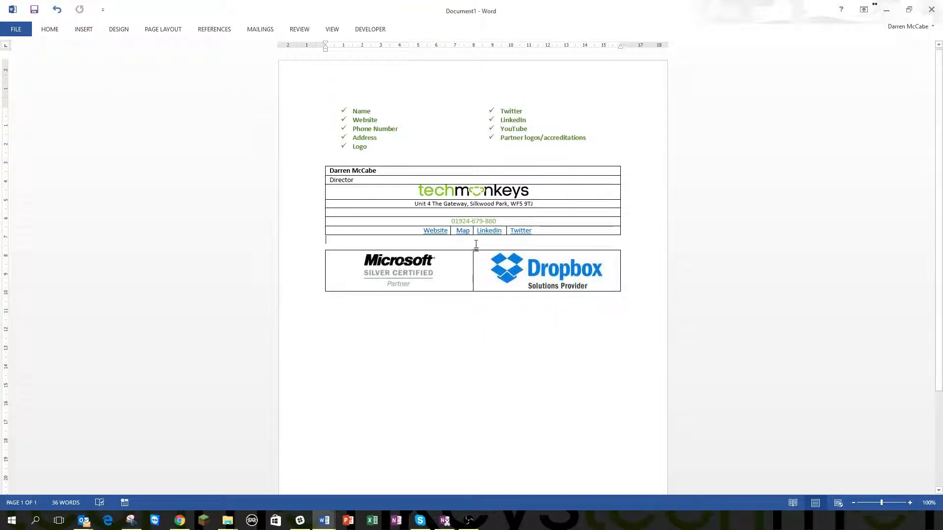
key("Delete")
left_click(517, 304)
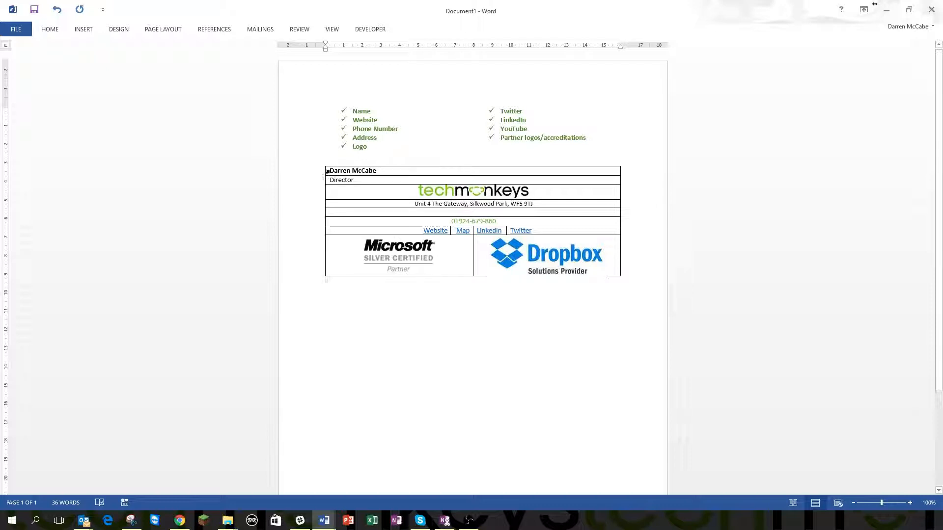
left_click_drag(331, 171, 614, 273)
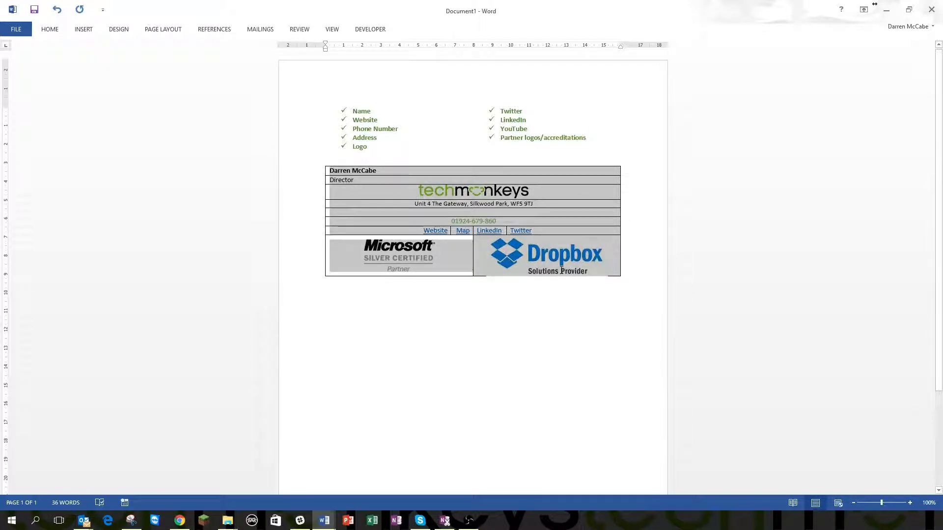
Apply No Border to the whole signature table from the Table Design Borders list
left_click(414, 31)
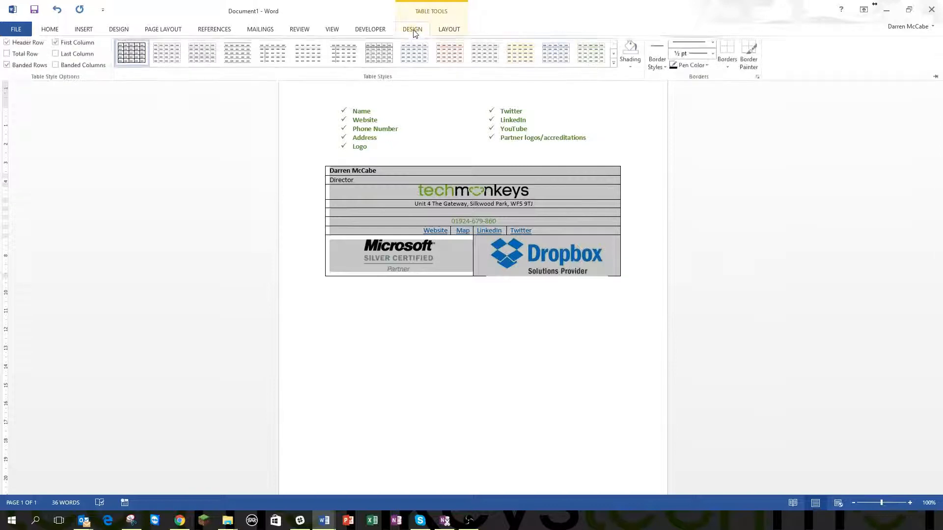
left_click(727, 69)
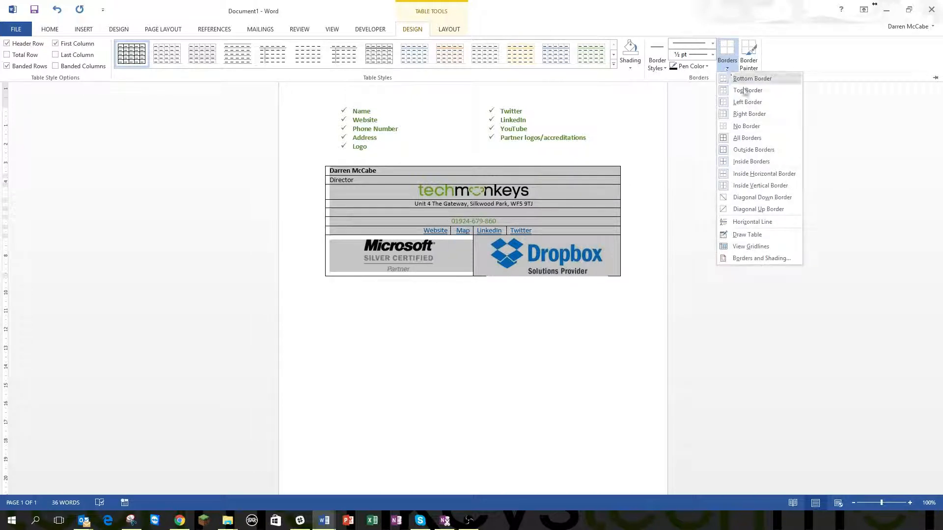
left_click(746, 126)
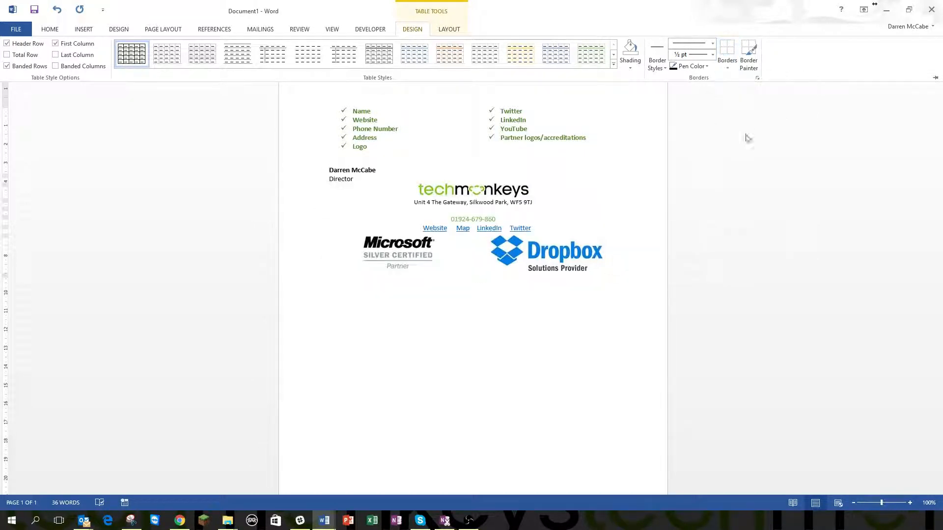
left_click(599, 287)
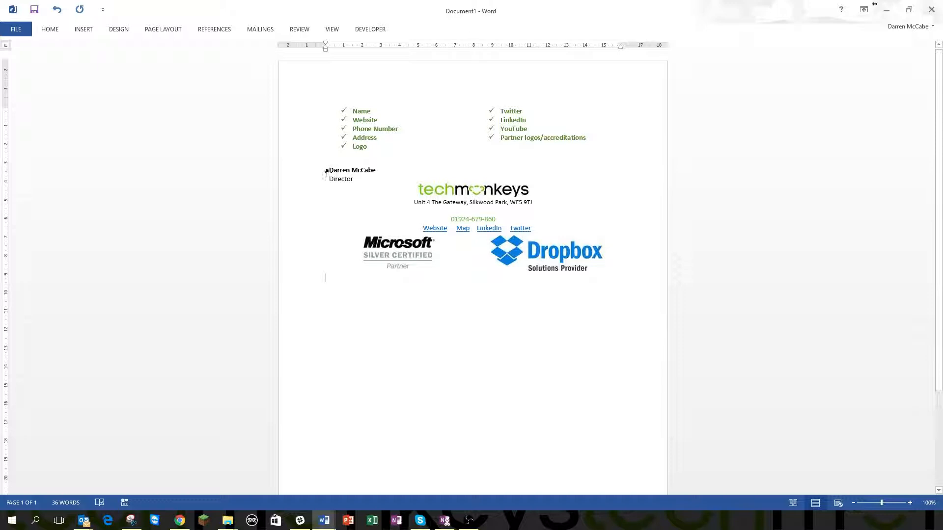
Select the entire signature table and copy it
left_click_drag(327, 171, 565, 270)
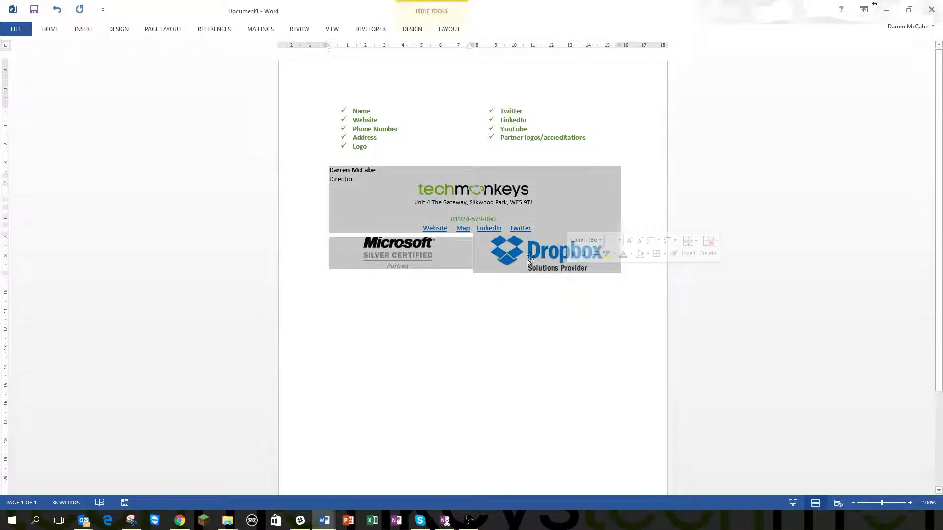
left_click(493, 295)
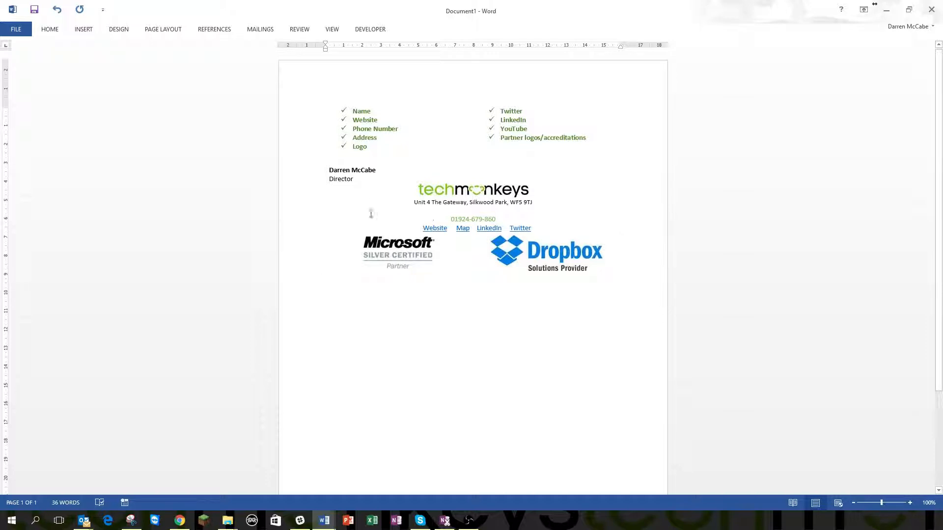
left_click_drag(330, 170, 661, 288)
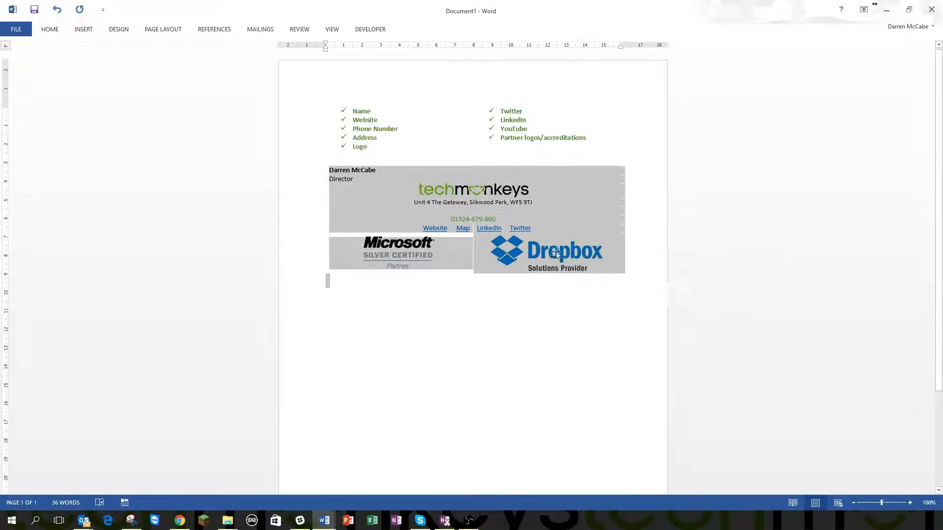
right_click(555, 208)
left_click(576, 226)
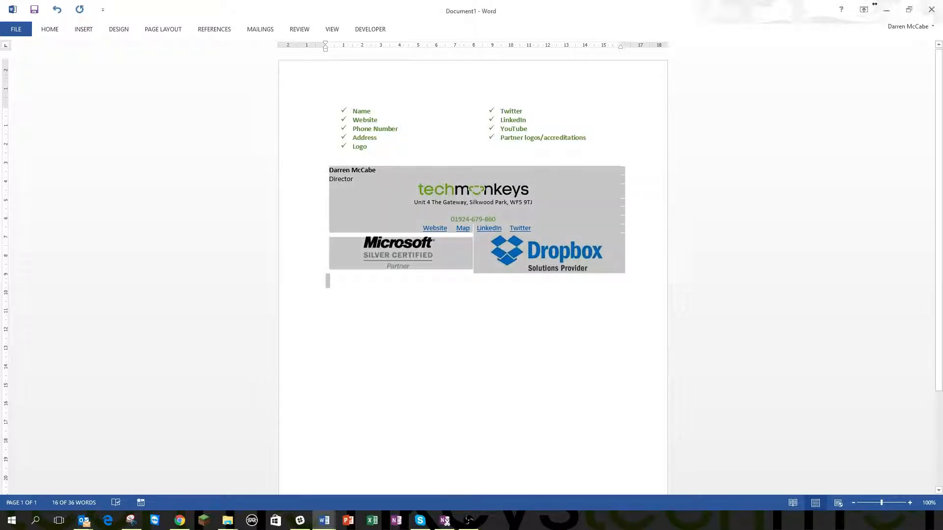
Bring up the Outlook inbox as a floating window to the right of Word
left_click(84, 520)
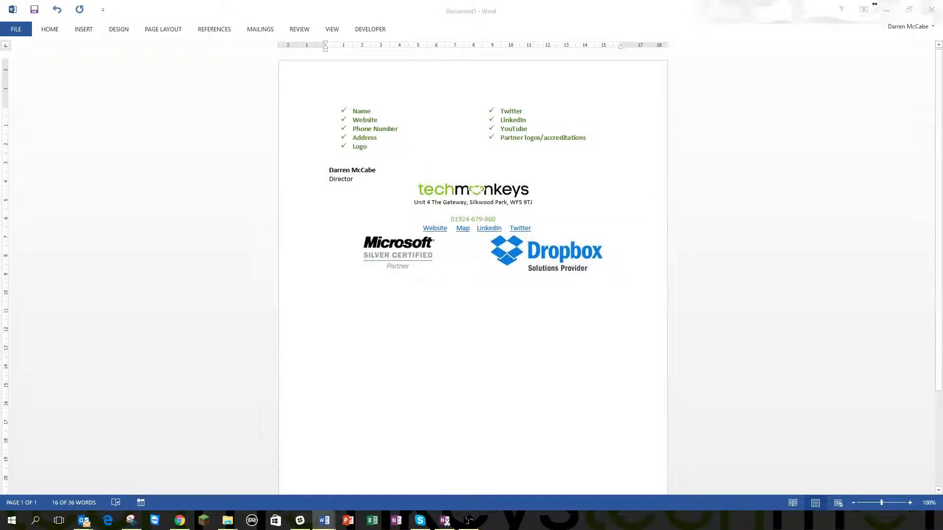
left_click_drag(388, 326, 938, 51)
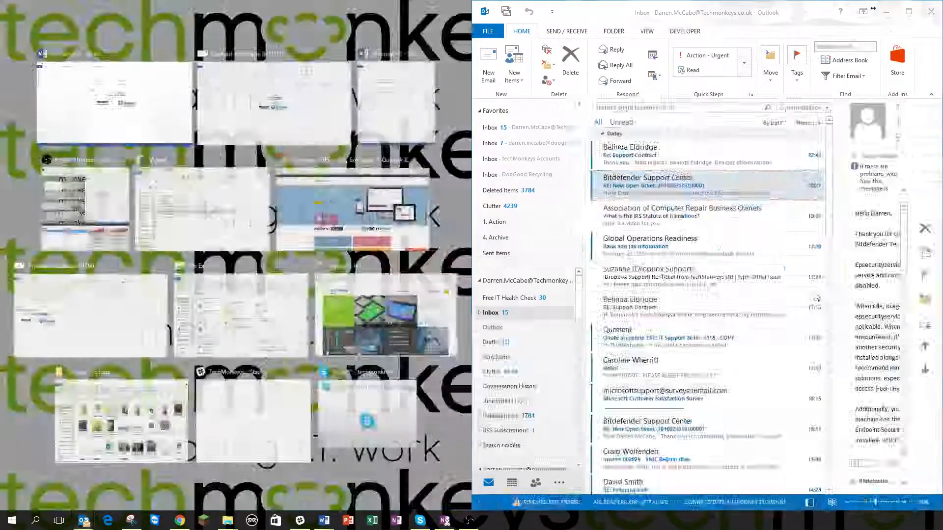
left_click_drag(752, 19, 909, 85)
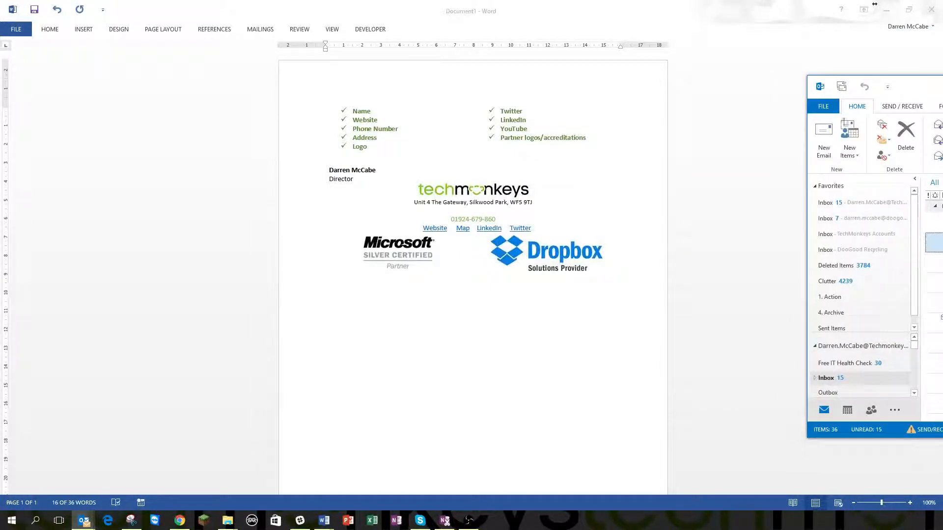
In Outlook Options > Mail > Signatures, delete the old personal signature
left_click(827, 108)
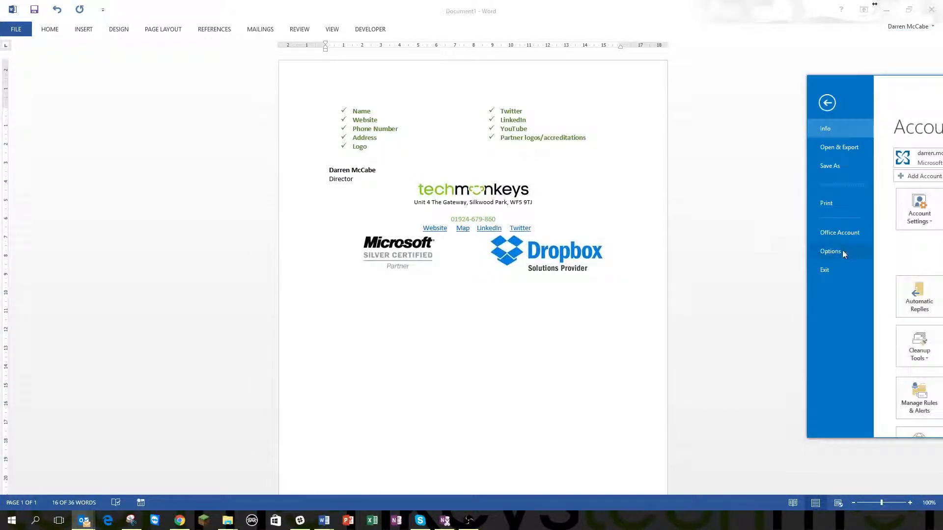
left_click(842, 250)
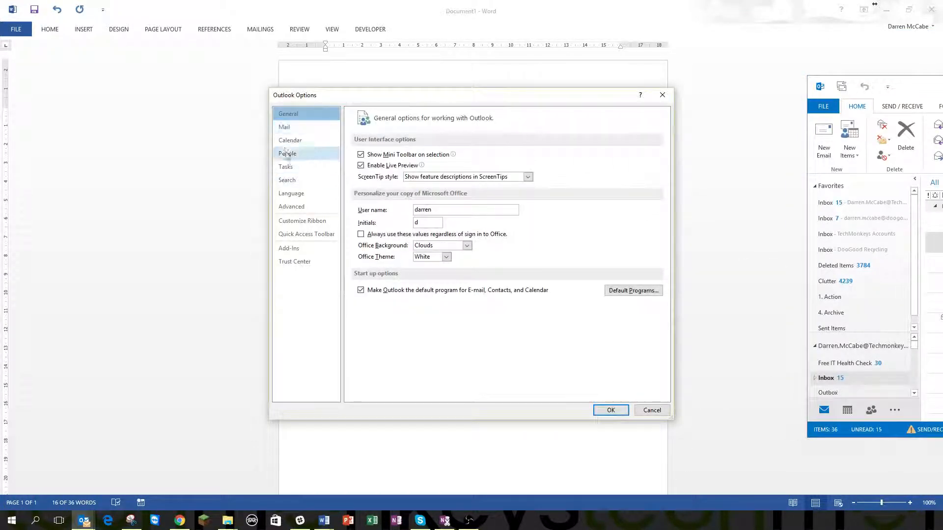
left_click(282, 126)
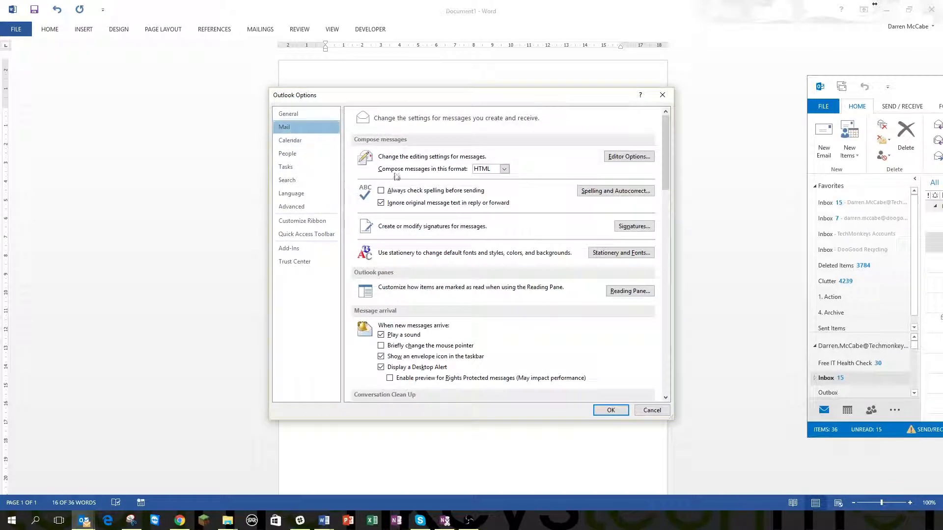
left_click(633, 227)
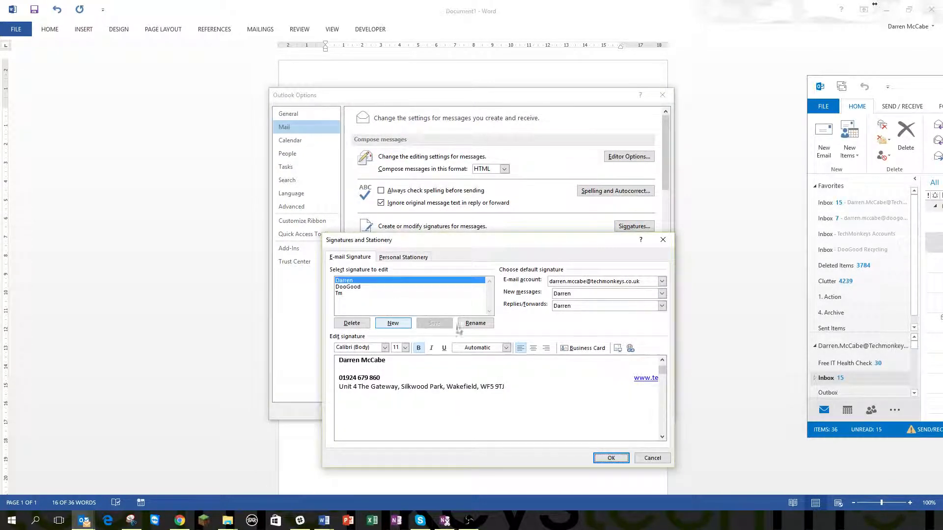
left_click(353, 320)
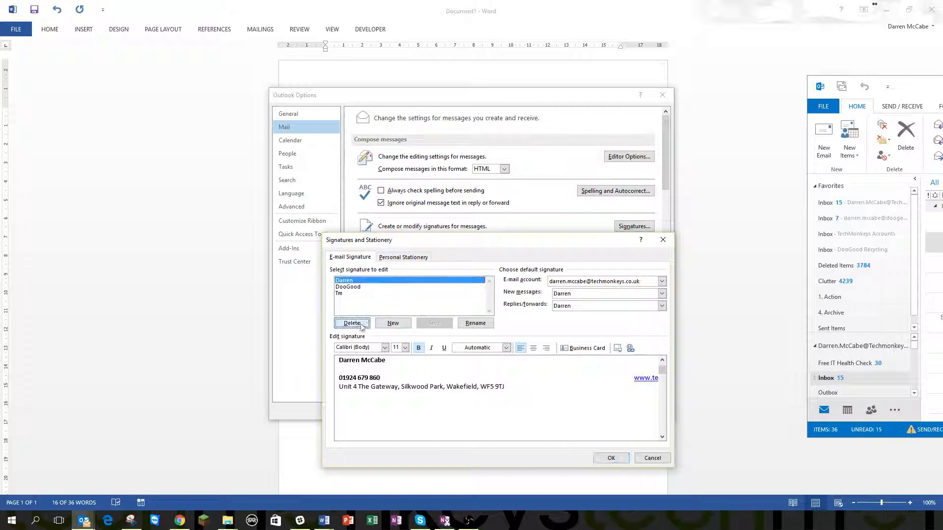
left_click(455, 280)
Create a new signature named Youtube
left_click(395, 324)
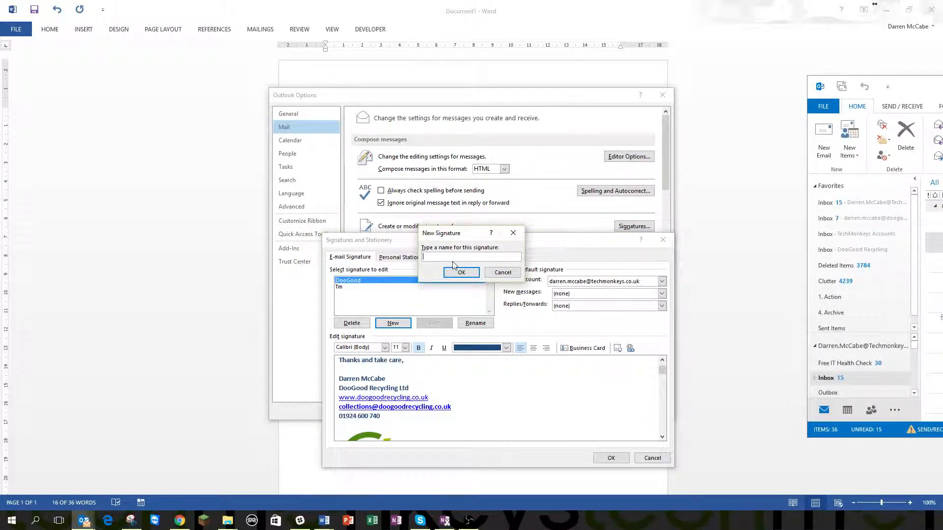
type("Youtube")
left_click(455, 271)
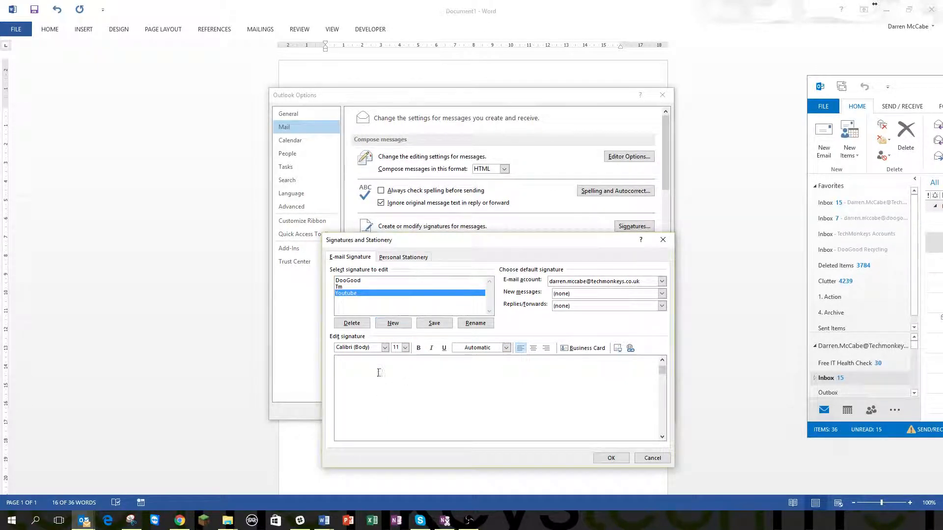
Paste the copied Word table into the Youtube signature, keeping the current email account
key("ctrl+v")
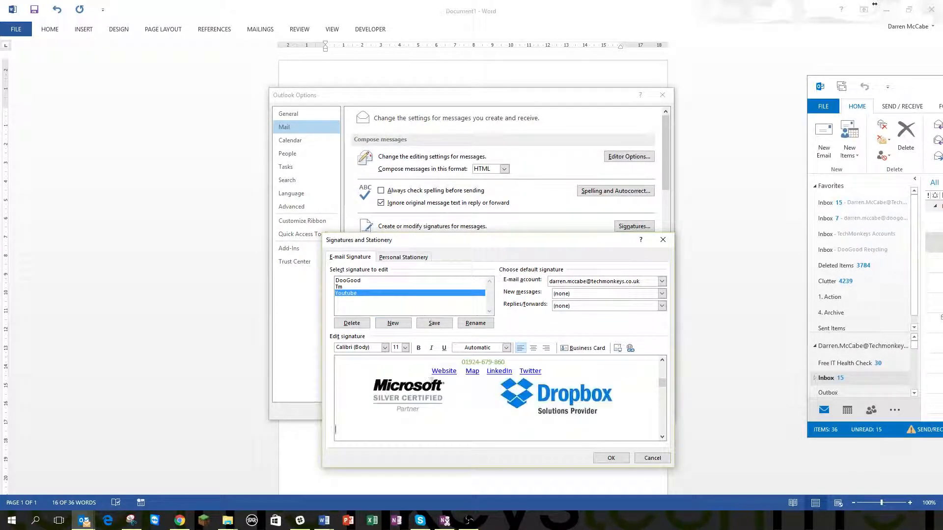
left_click_drag(663, 384, 661, 367)
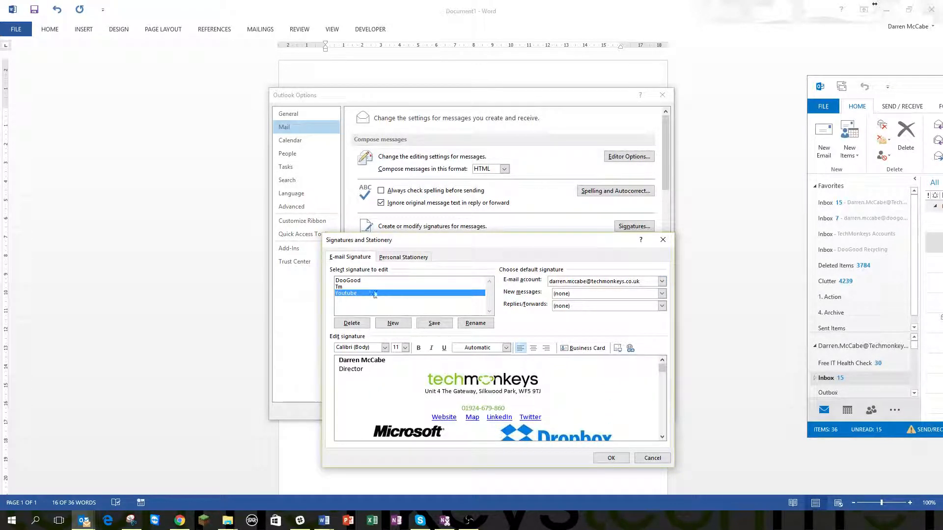
left_click(580, 283)
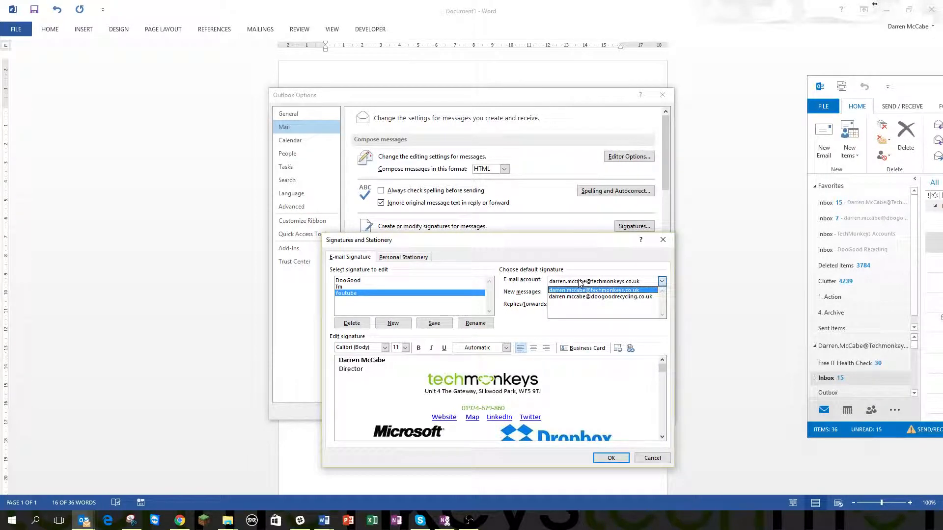
left_click(580, 284)
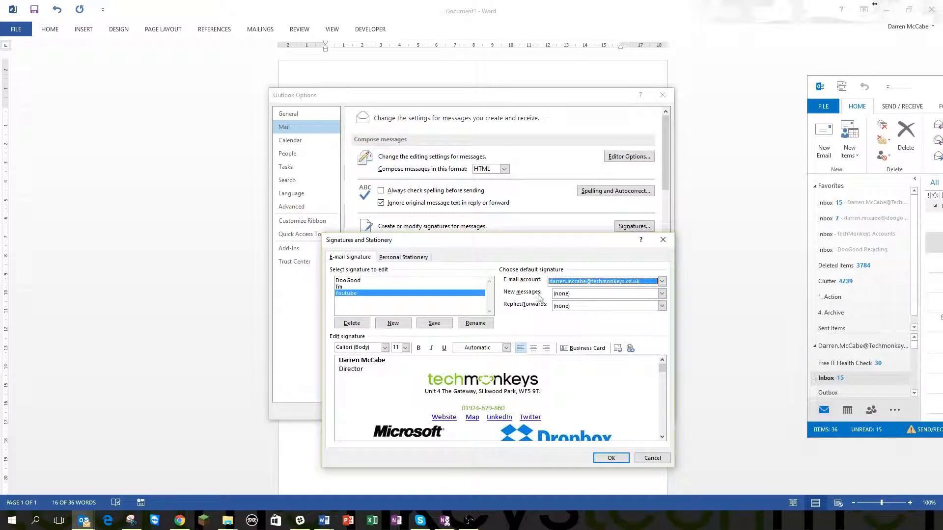
Set Youtube as the signature for new messages and for replies/forwards, and save
left_click(566, 295)
left_click(566, 322)
left_click(565, 306)
left_click(565, 335)
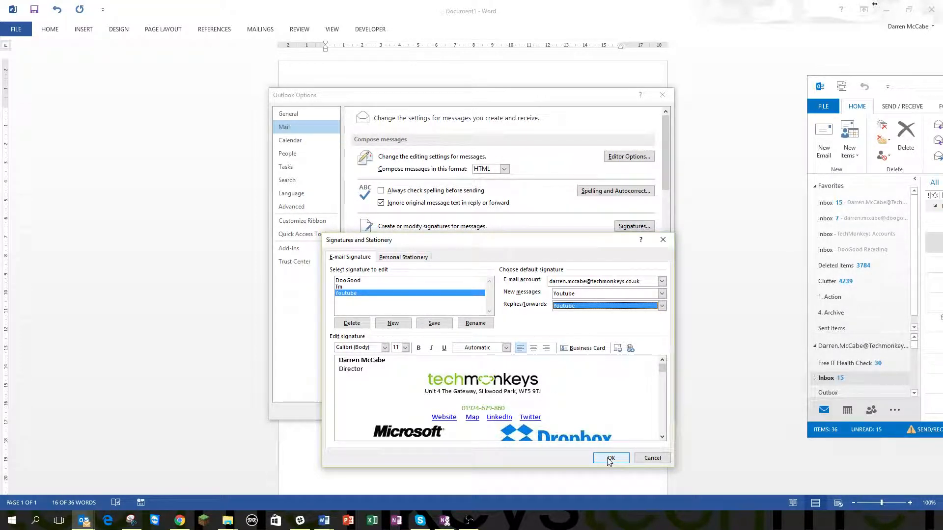
left_click(609, 458)
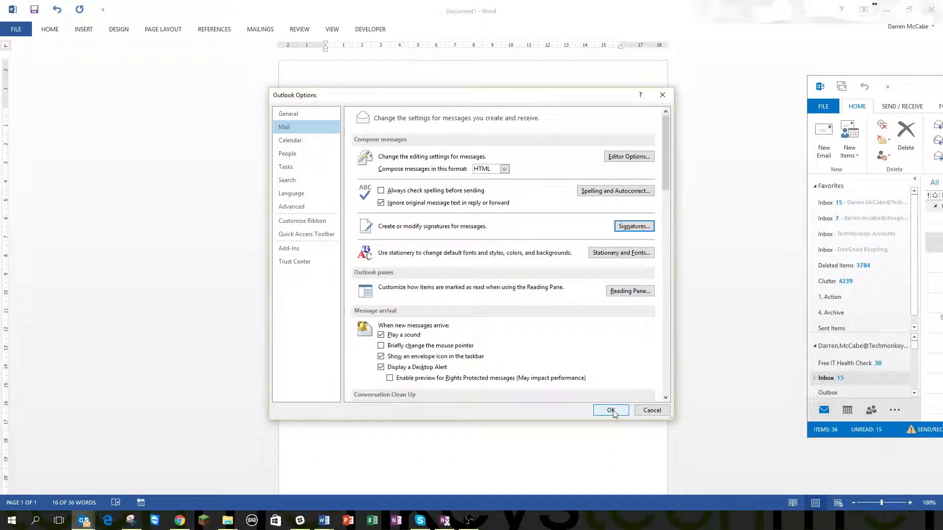
Centre the name and Director lines in the new message's signature, then bring up Exclaimer in Chrome
left_click(611, 410)
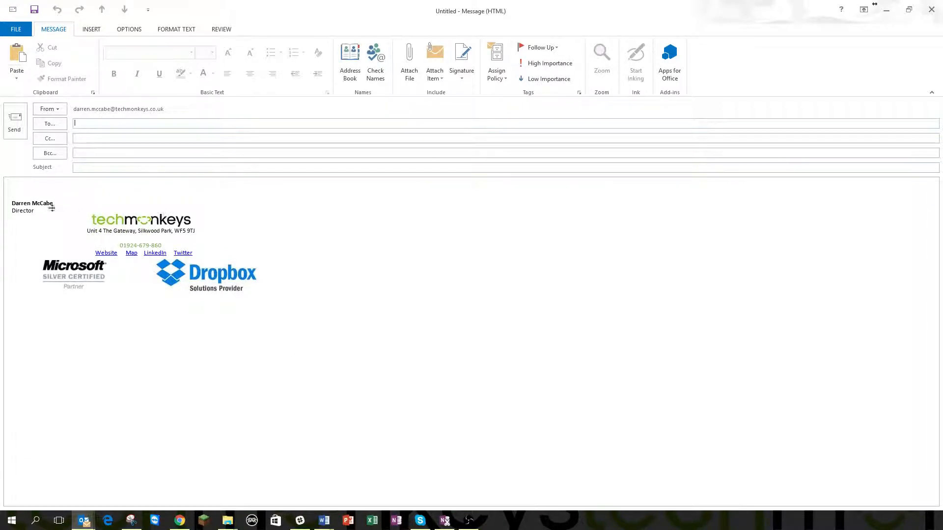
mouse_move(279, 288)
left_mouse_down()
mouse_move(112, 242)
mouse_move(93, 221)
mouse_move(175, 248)
left_mouse_up()
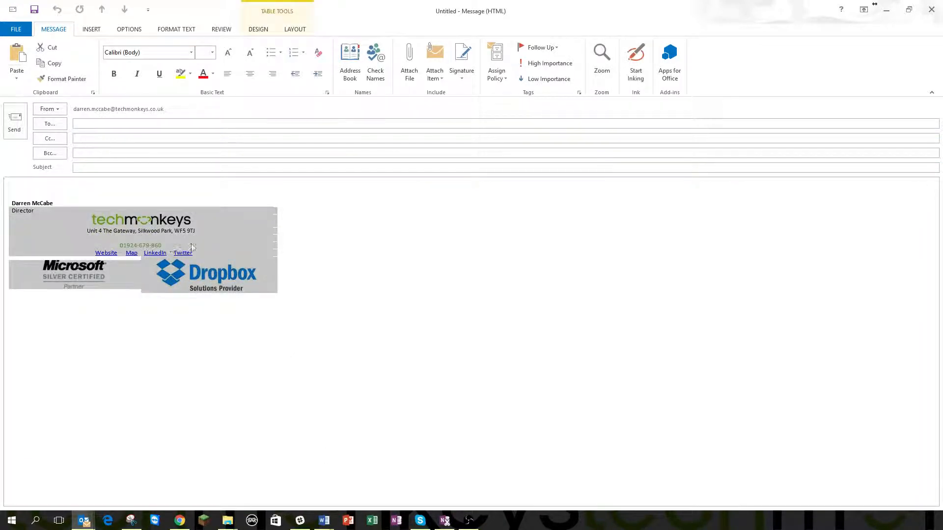
left_click(171, 239)
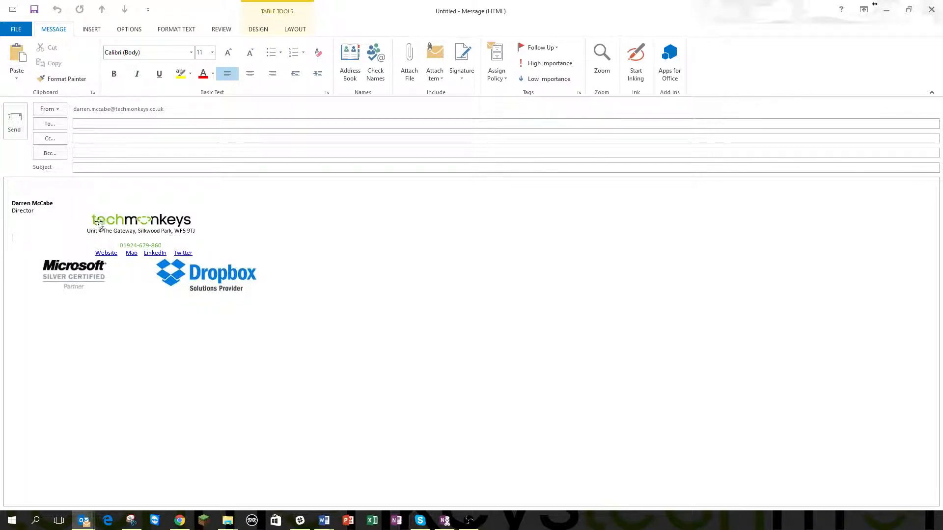
left_click_drag(50, 211, 21, 203)
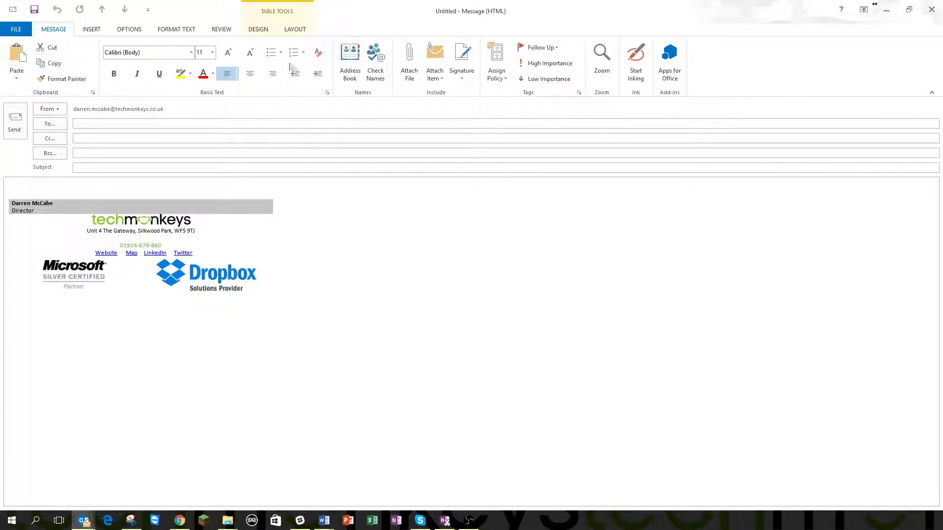
left_click(250, 80)
left_click(310, 297)
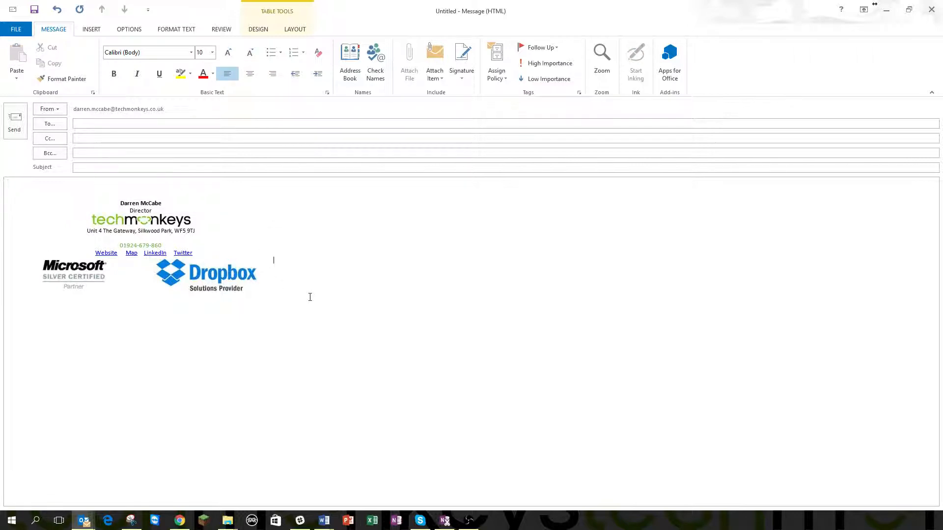
left_click(261, 283)
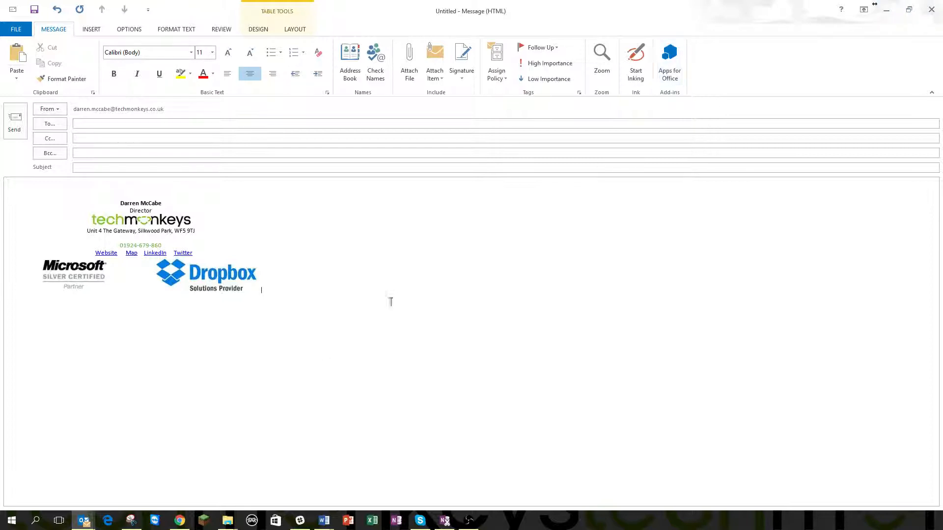
left_click(181, 522)
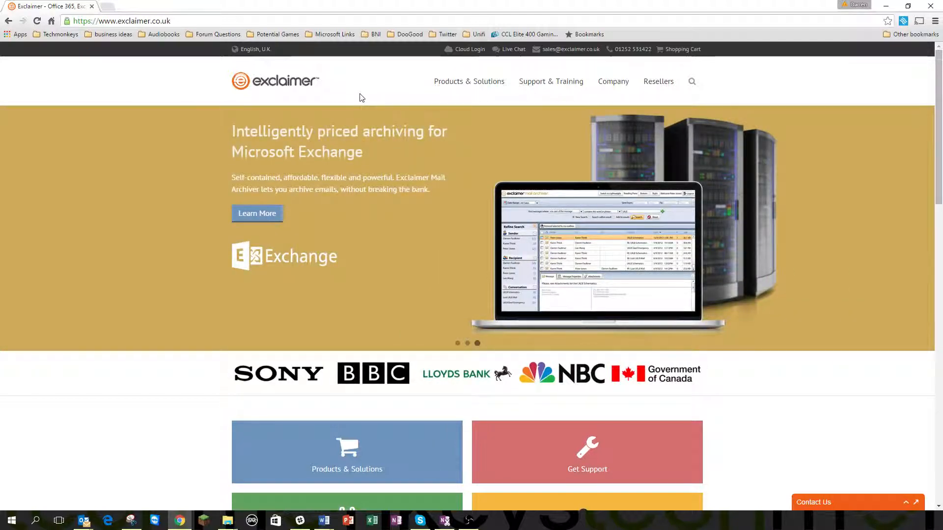
Browse Exclaimer's Products & Solutions menu, minimise the draft message, and return to the Word document
mouse_move(456, 100)
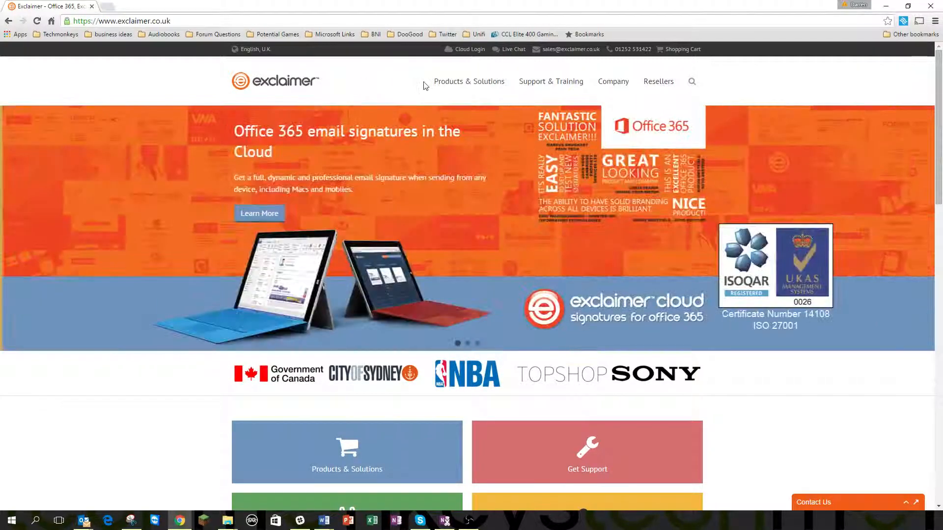
mouse_move(474, 85)
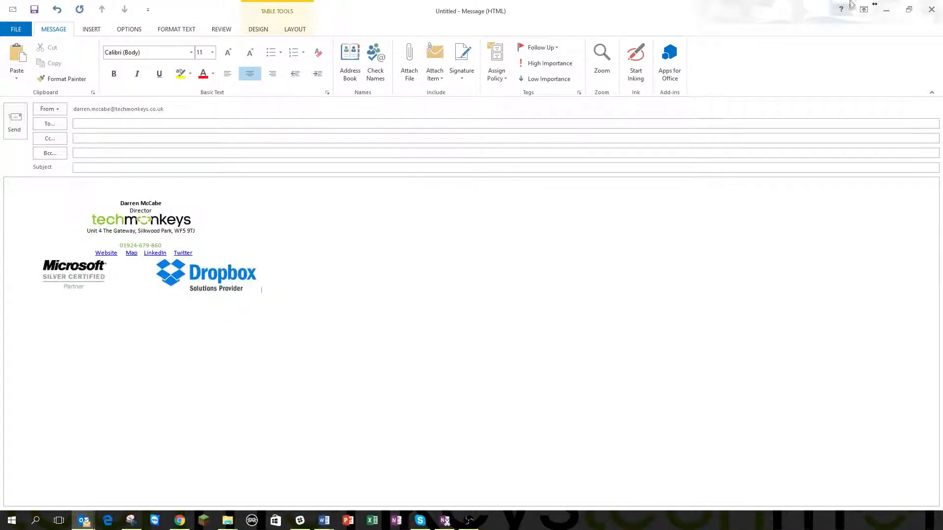
left_click(886, 11)
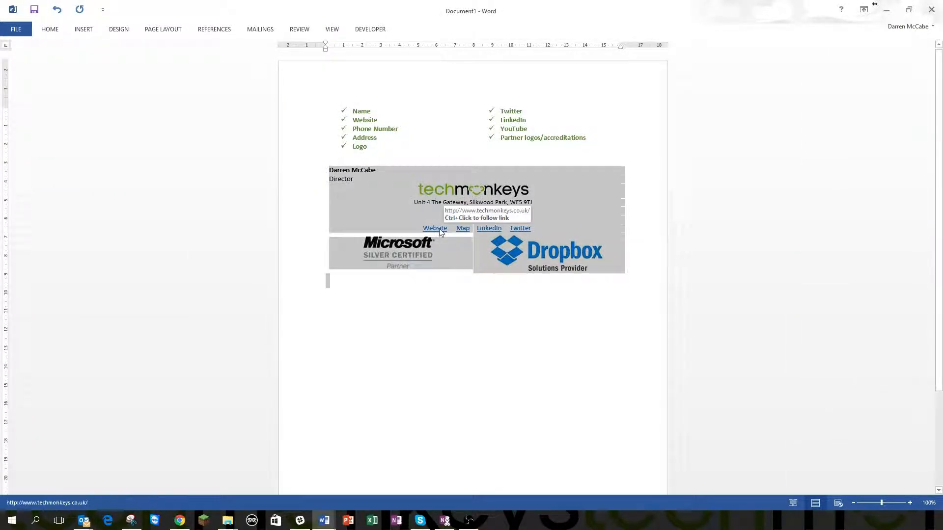
left_click(461, 320)
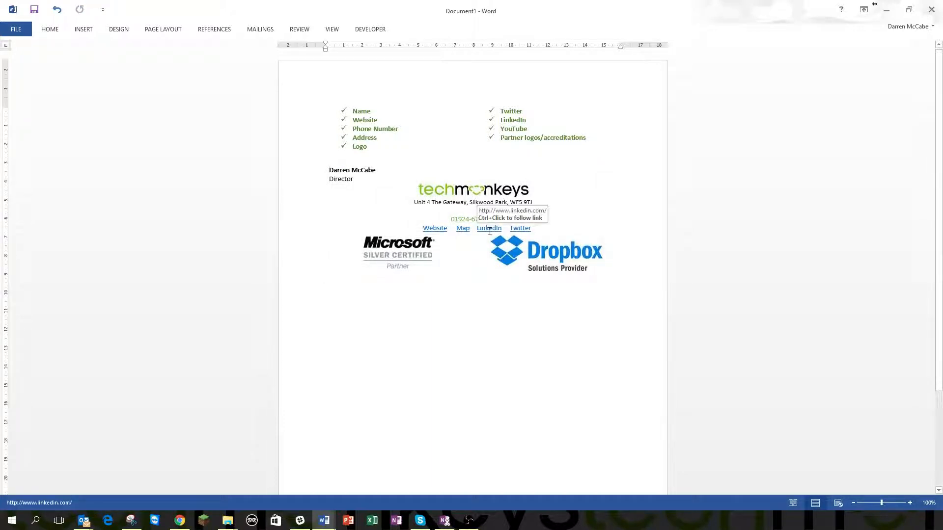